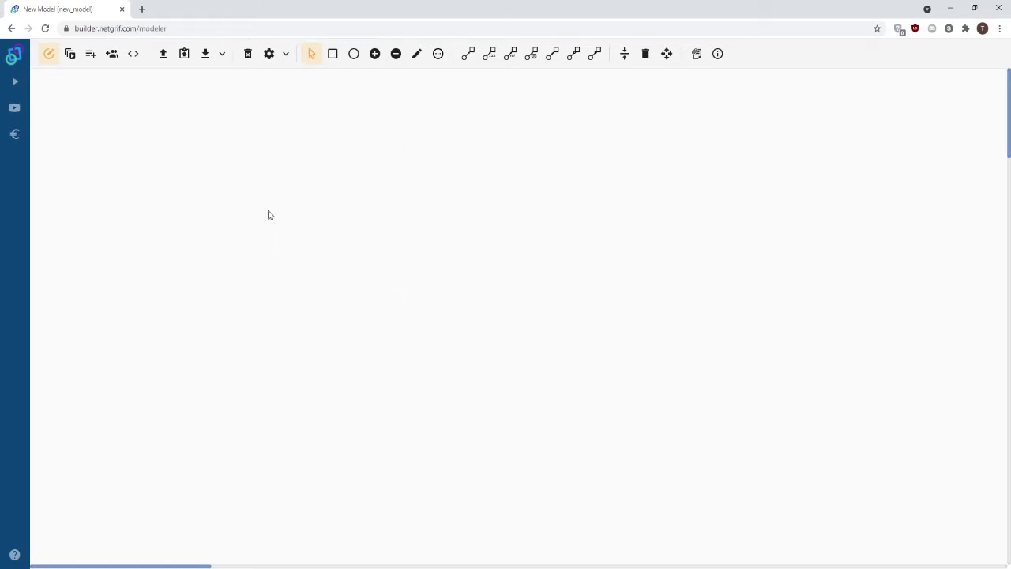
Add place p1 holding one token, with transition t1 to its right.
{"action": "left_click", "coordinate": [353, 53]}
{"action": "left_click", "coordinate": [210, 261]}
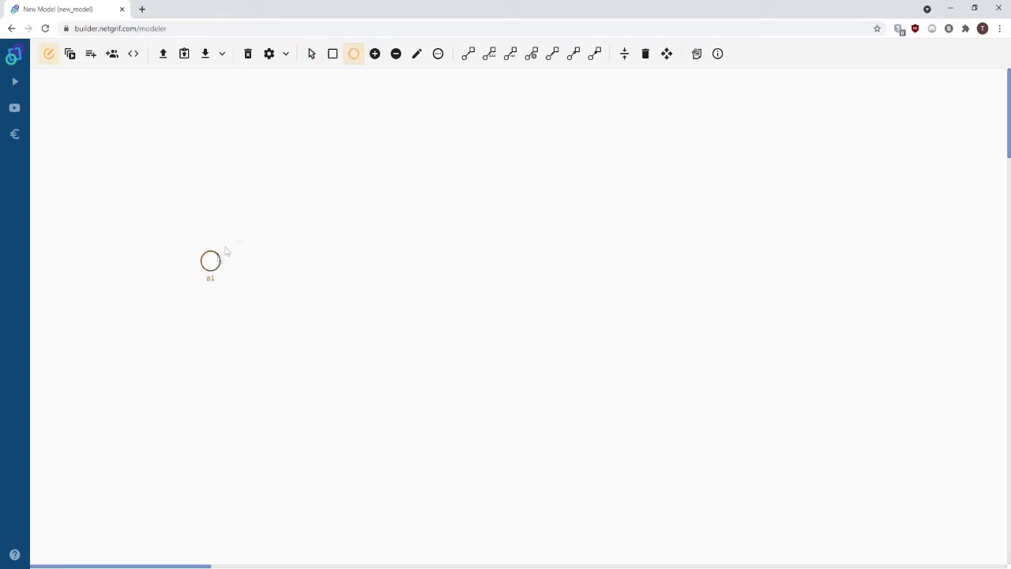
{"action": "left_click", "coordinate": [375, 53]}
{"action": "left_click", "coordinate": [210, 261]}
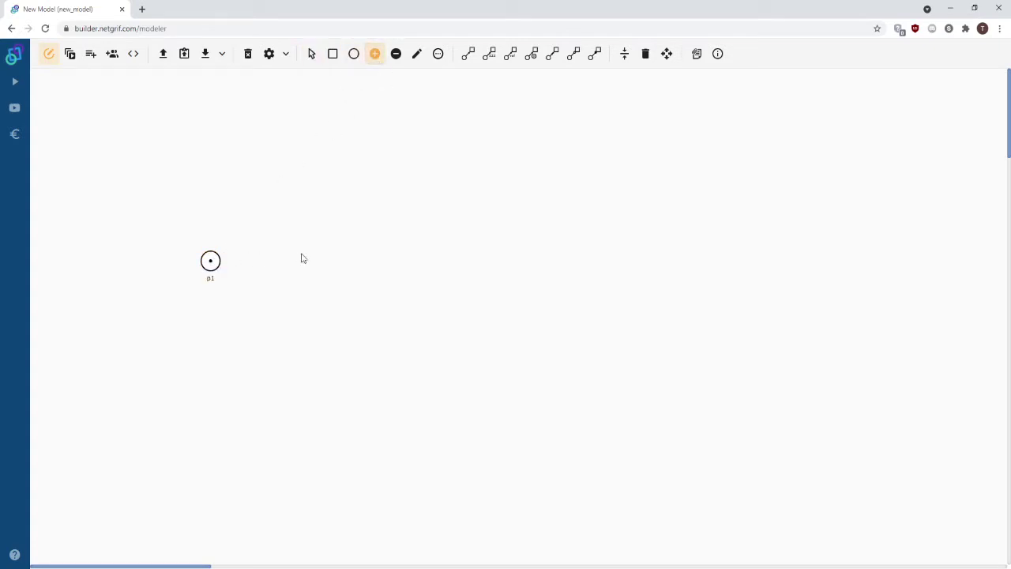
{"action": "left_click", "coordinate": [333, 54]}
{"action": "left_click", "coordinate": [269, 262]}
Label t1 'Sign into workshop' and add place p2 to its right.
{"action": "left_click", "coordinate": [417, 54]}
{"action": "left_click", "coordinate": [269, 272]}
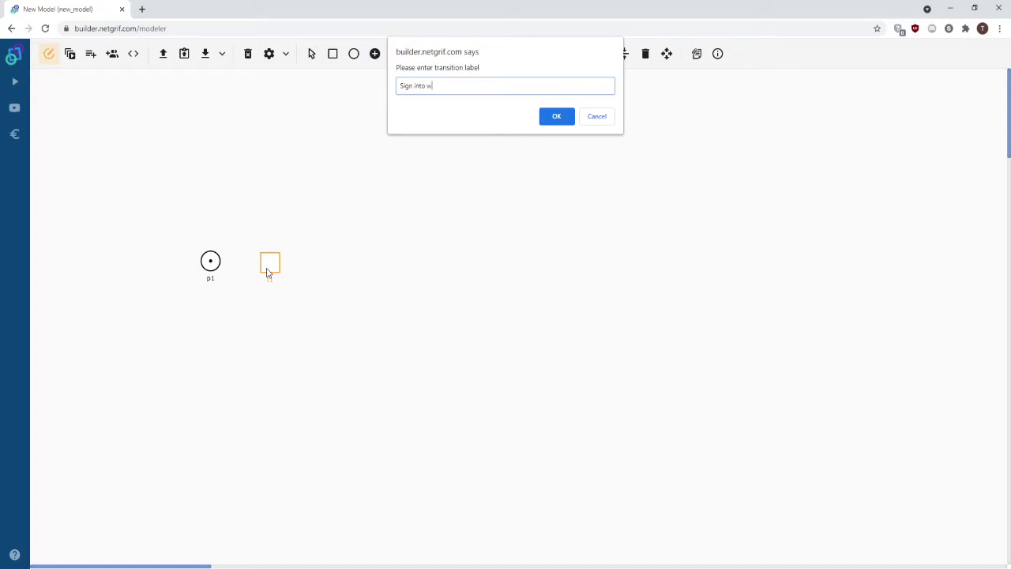
{"action": "key", "text": "Return"}
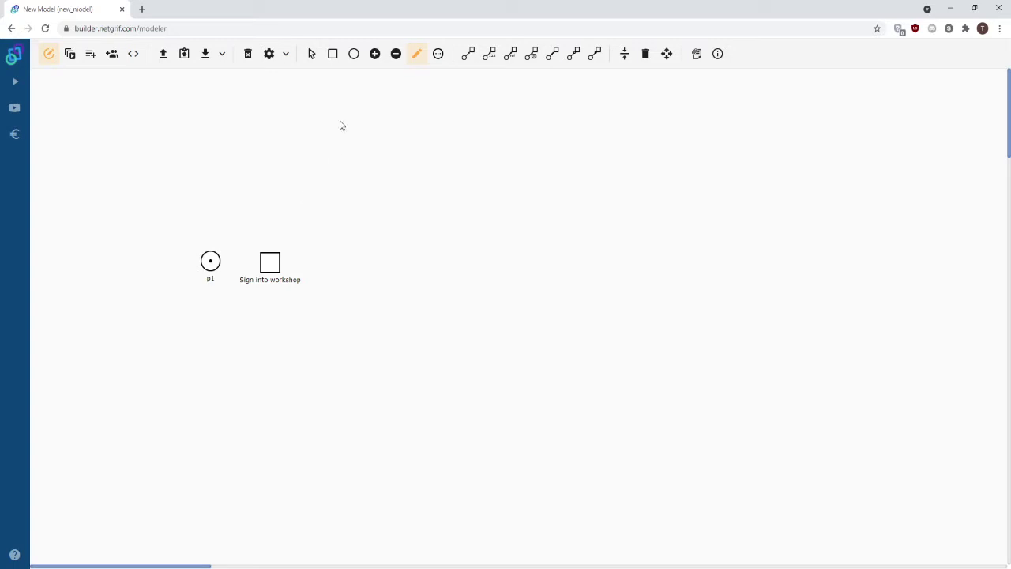
{"action": "left_click", "coordinate": [354, 55]}
{"action": "left_click", "coordinate": [337, 263]}
Draw arcs from p1 to Sign into workshop and from it to p2.
{"action": "left_click", "coordinate": [467, 57]}
{"action": "left_click", "coordinate": [211, 262]}
{"action": "left_click", "coordinate": [271, 265]}
{"action": "left_click", "coordinate": [270, 265]}
{"action": "left_click", "coordinate": [336, 261]}
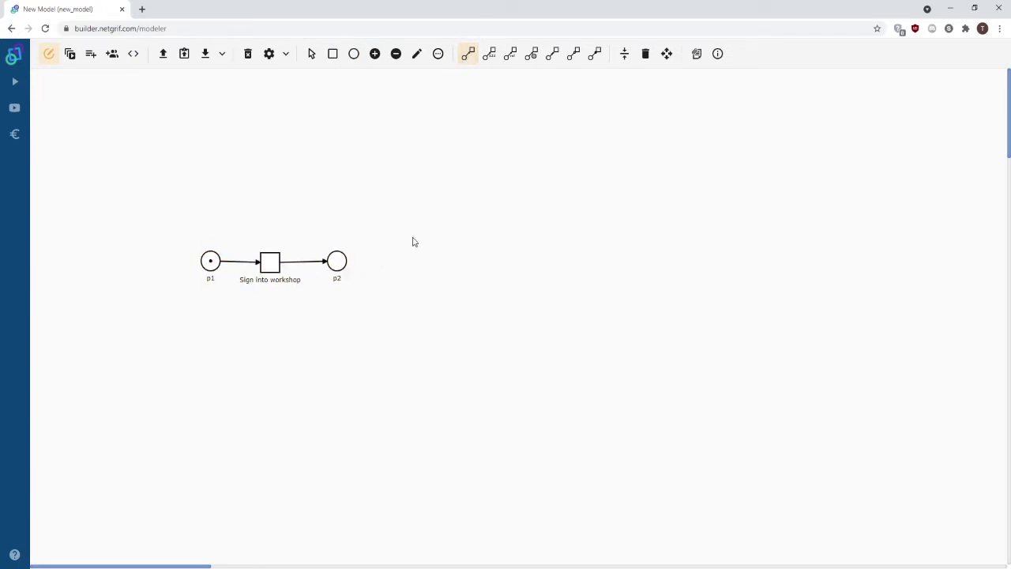
{"action": "left_click", "coordinate": [332, 56]}
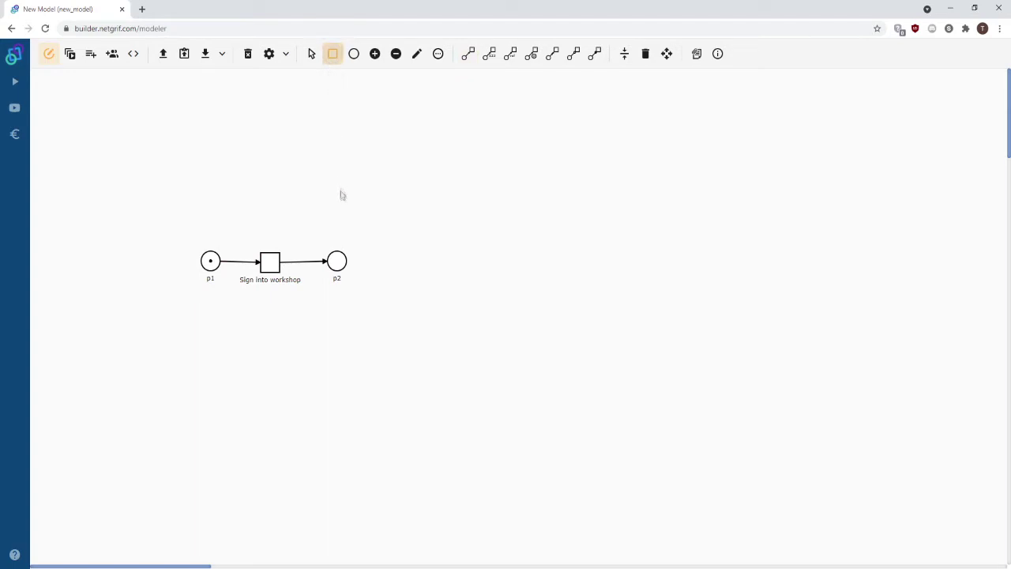
Add transition t2 above place p2 and label it 'Info'.
{"action": "left_click", "coordinate": [335, 211]}
{"action": "left_click", "coordinate": [416, 53]}
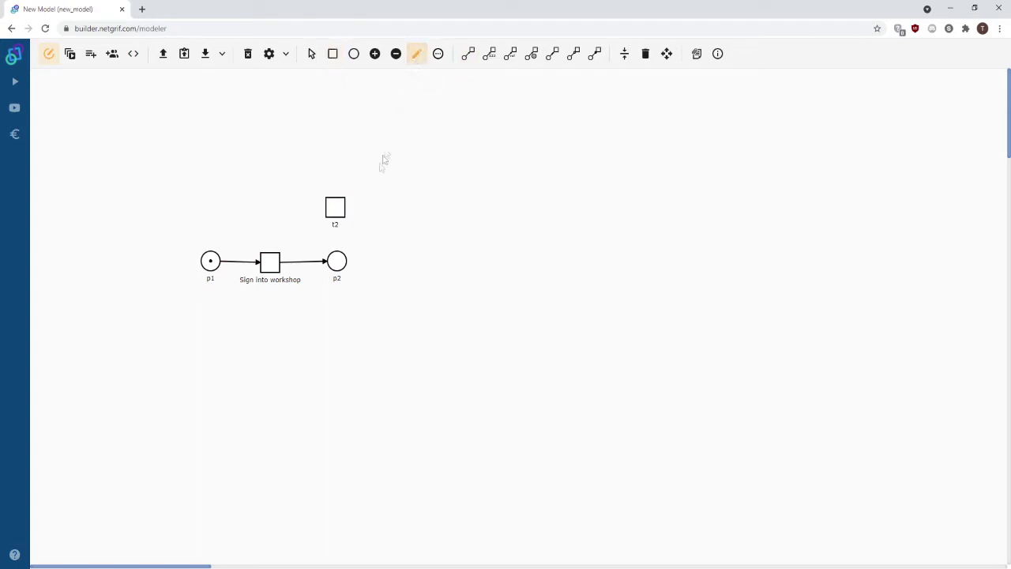
{"action": "left_click", "coordinate": [336, 217]}
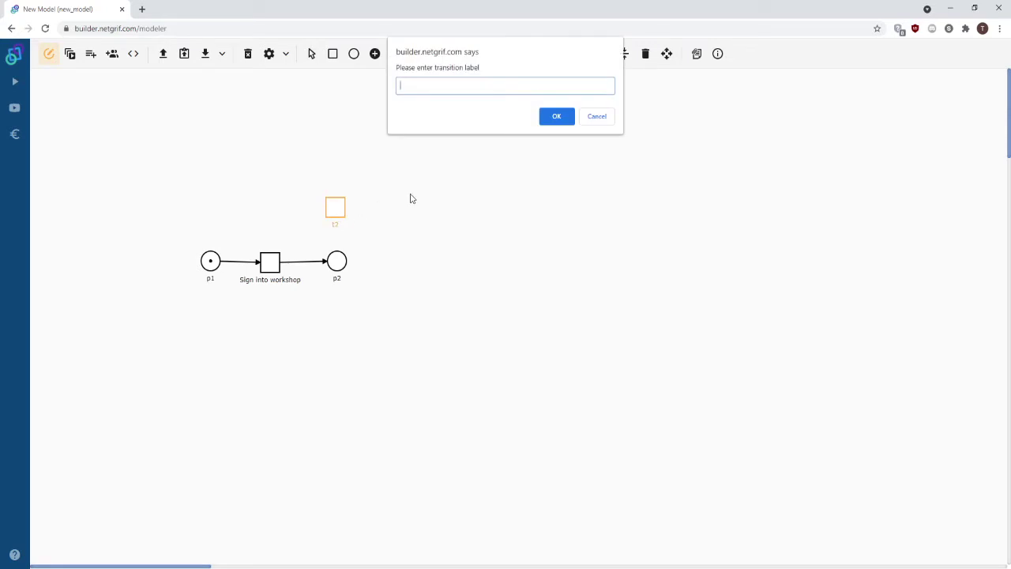
{"action": "key", "text": "Return"}
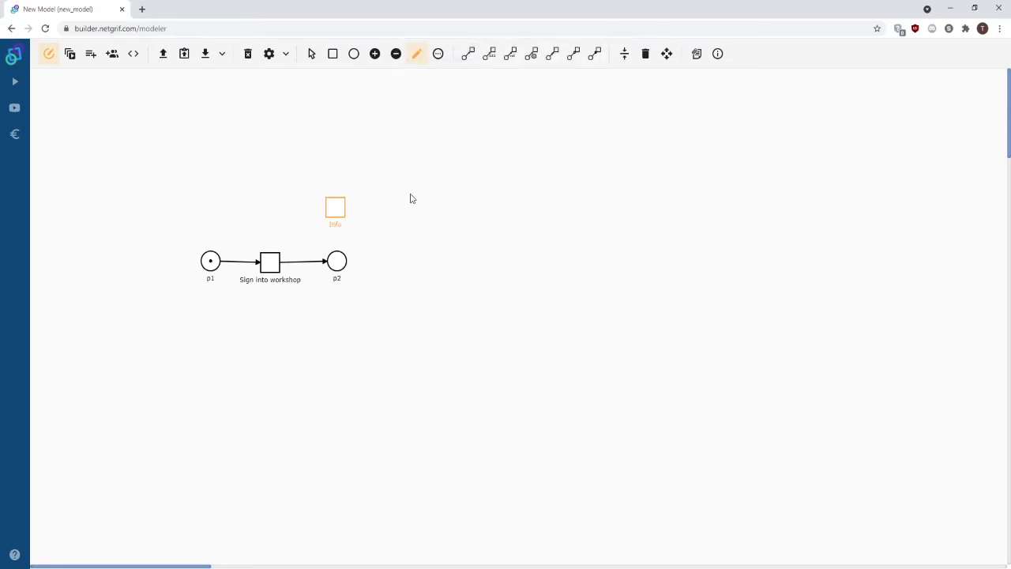
Connect p2 to Info with a read arc and auto-arrange the net layout.
{"action": "left_click", "coordinate": [595, 54]}
{"action": "left_click", "coordinate": [337, 262]}
{"action": "left_click", "coordinate": [336, 217]}
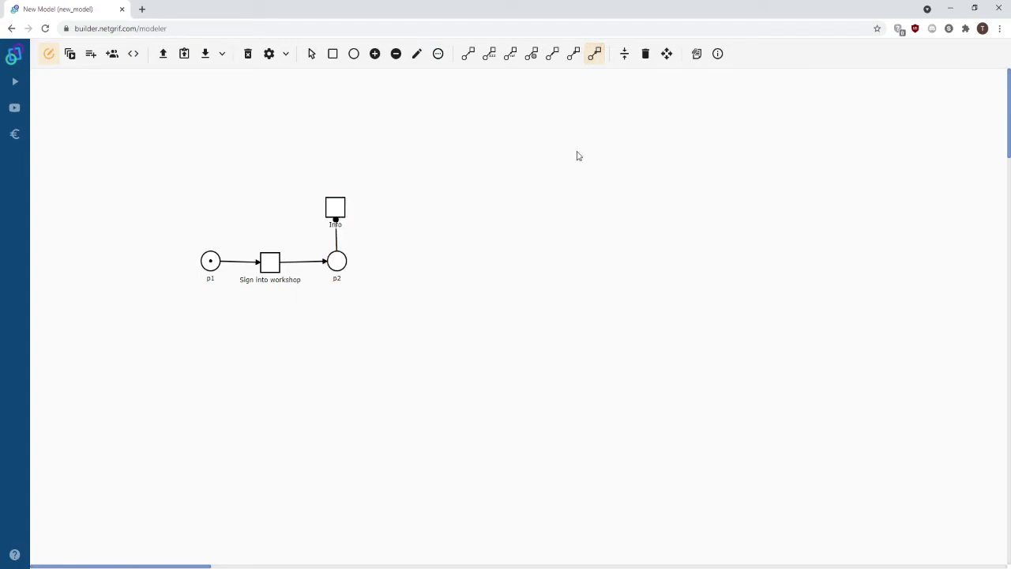
{"action": "left_click", "coordinate": [625, 54]}
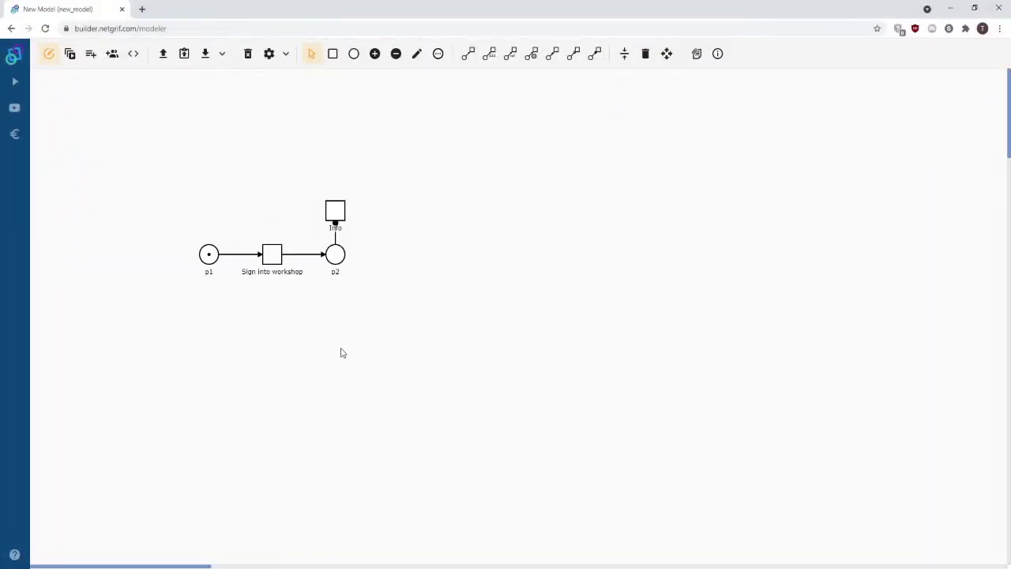
Create a form for Sign into workshop and drop a simple text field onto it.
{"action": "right_click", "coordinate": [276, 261]}
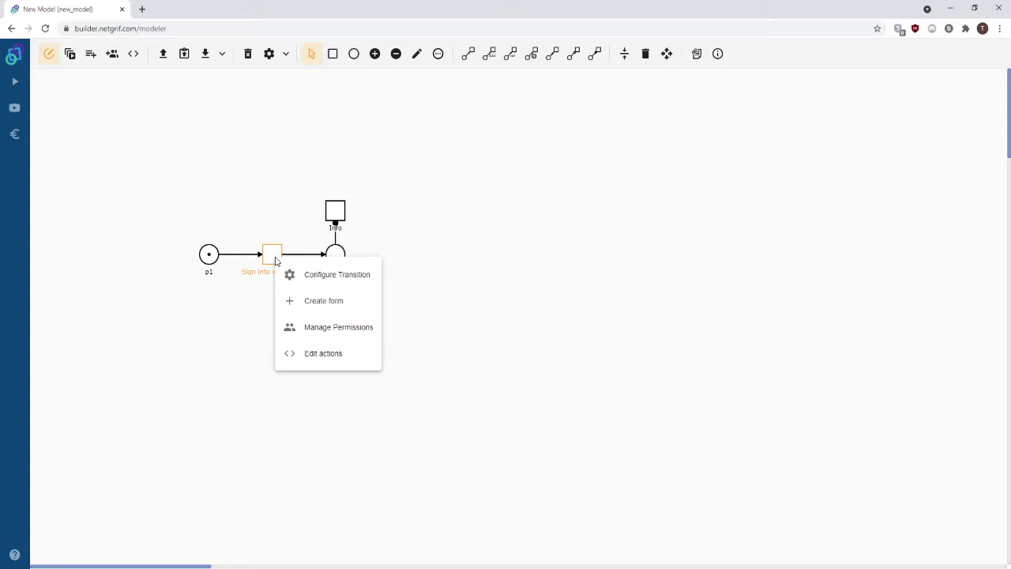
{"action": "left_click", "coordinate": [307, 305]}
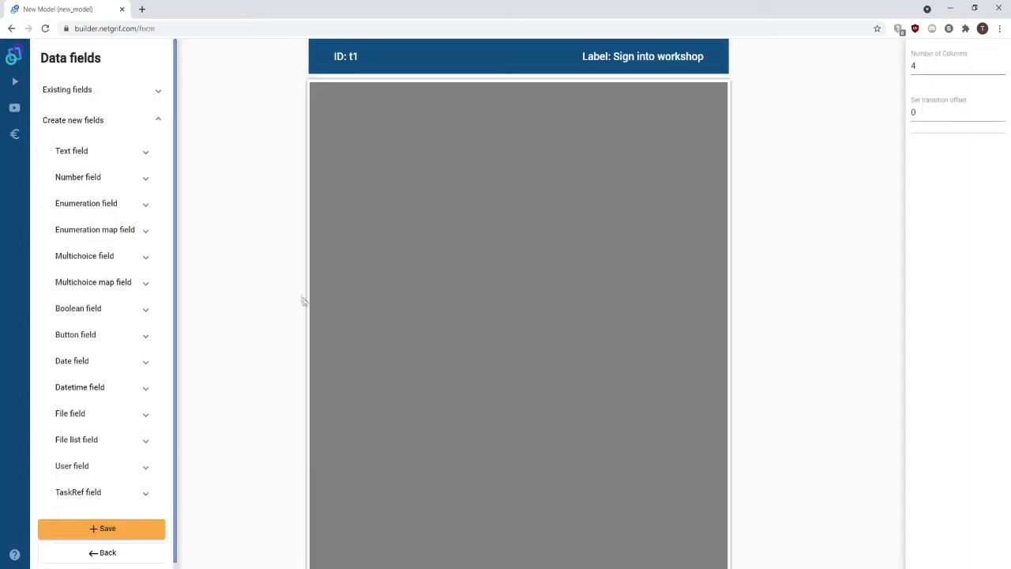
{"action": "left_click", "coordinate": [133, 154]}
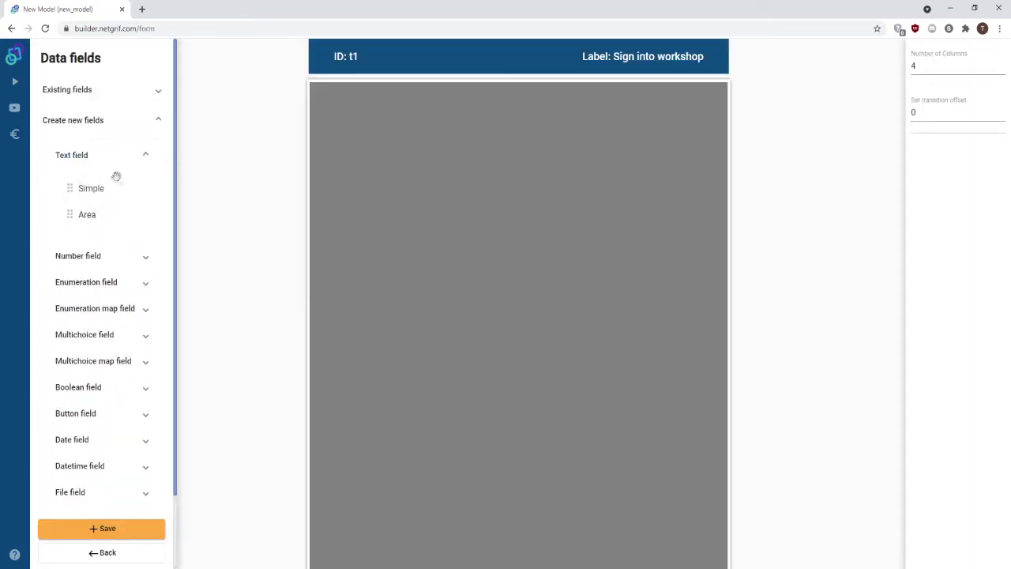
{"action": "left_click_drag", "start_coordinate": [97, 187], "coordinate": [510, 109]}
Label the first text field 'Name' and make it required.
{"action": "left_click", "coordinate": [462, 123]}
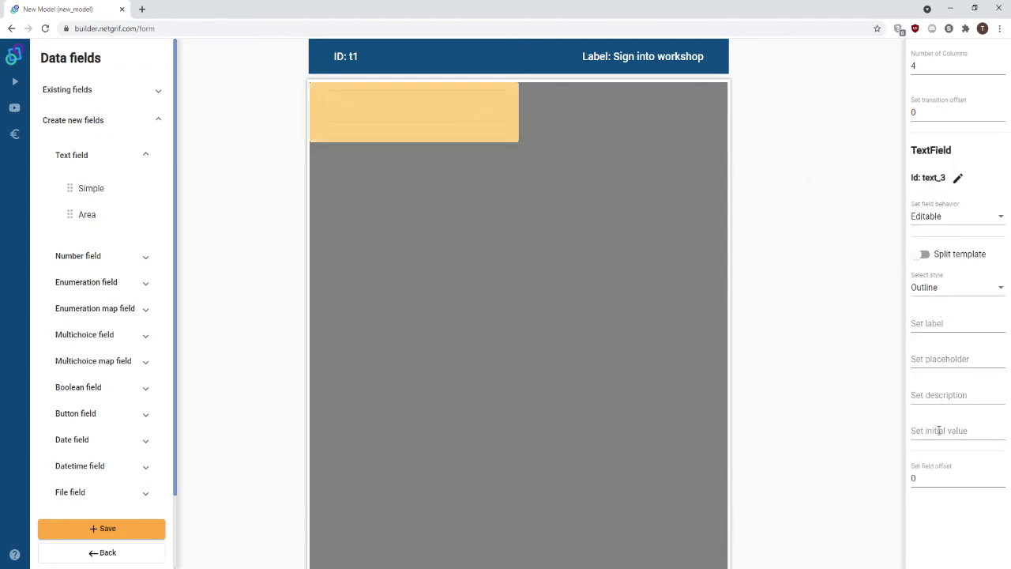
{"action": "left_click", "coordinate": [928, 326]}
{"action": "type", "text": "Name"}
{"action": "left_click", "coordinate": [883, 326]}
{"action": "left_click", "coordinate": [930, 221]}
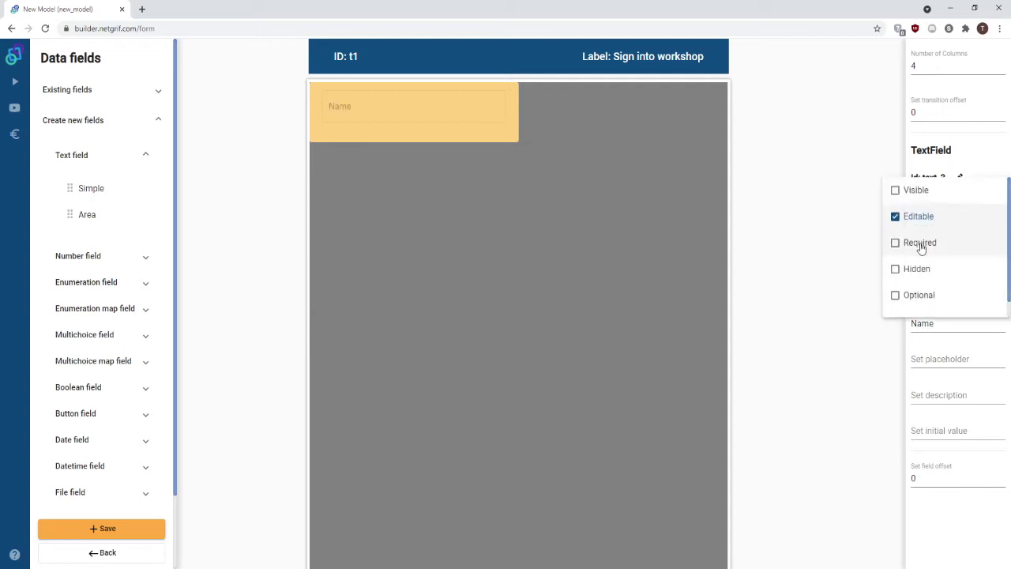
{"action": "left_click", "coordinate": [920, 245]}
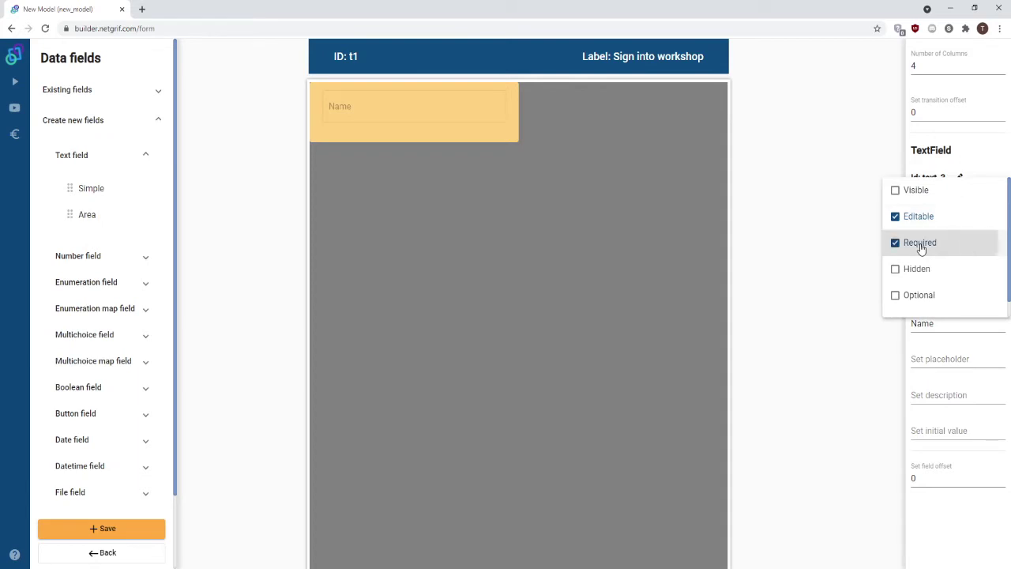
{"action": "left_click", "coordinate": [845, 243]}
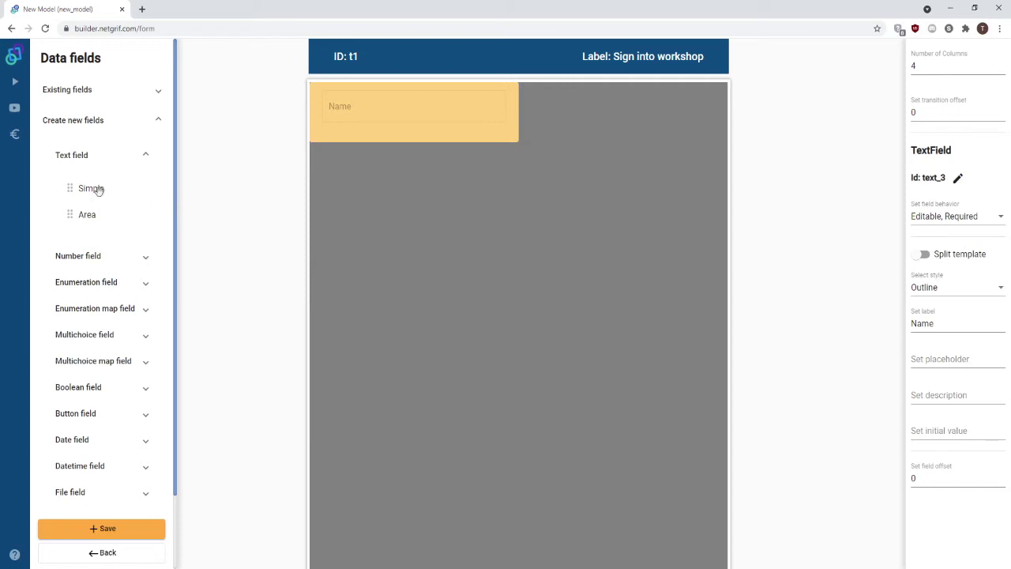
Add a second text field labelled 'Surname' and make it required.
{"action": "left_click", "coordinate": [100, 188]}
{"action": "left_click", "coordinate": [924, 323]}
{"action": "type", "text": "Surname"}
{"action": "left_click", "coordinate": [955, 216]}
{"action": "left_click", "coordinate": [946, 244]}
{"action": "left_click", "coordinate": [445, 181]}
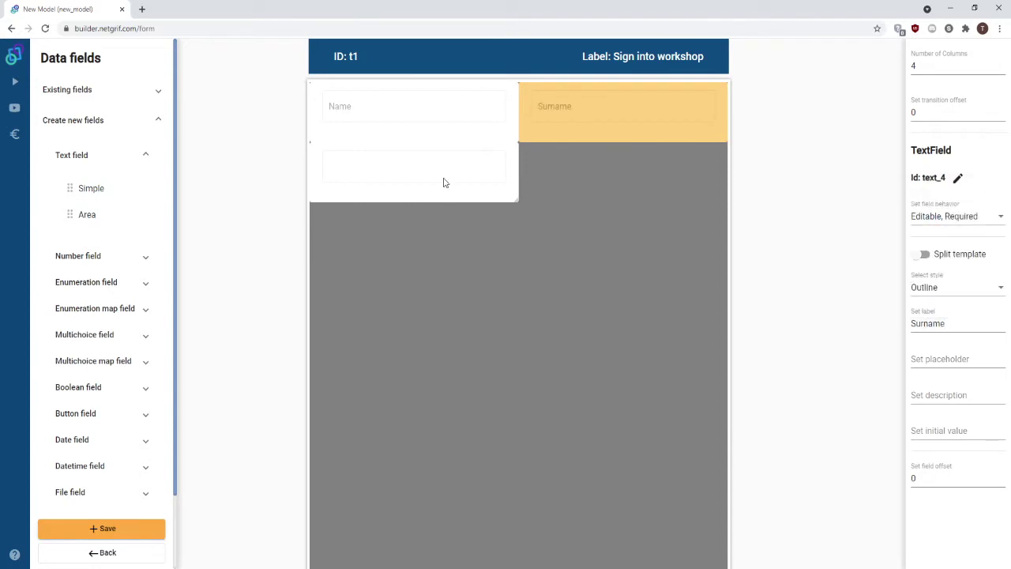
Add a third required text field labelled 'Email' below Name.
{"action": "left_click", "coordinate": [445, 181]}
{"action": "left_click", "coordinate": [915, 323]}
{"action": "type", "text": "Email"}
{"action": "left_click", "coordinate": [948, 216]}
{"action": "left_click", "coordinate": [936, 244]}
{"action": "left_click", "coordinate": [842, 239]}
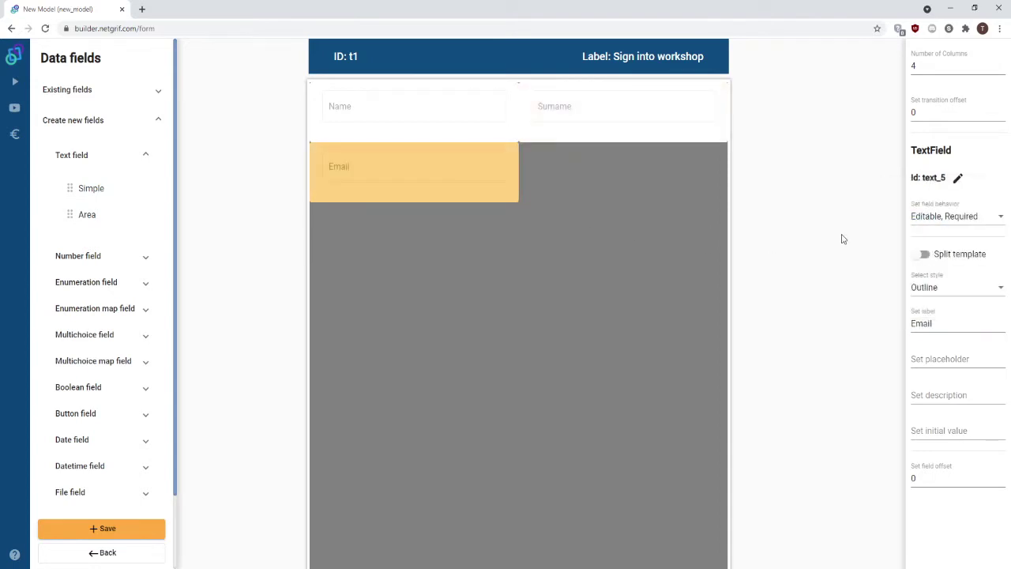
{"action": "left_click", "coordinate": [124, 285]}
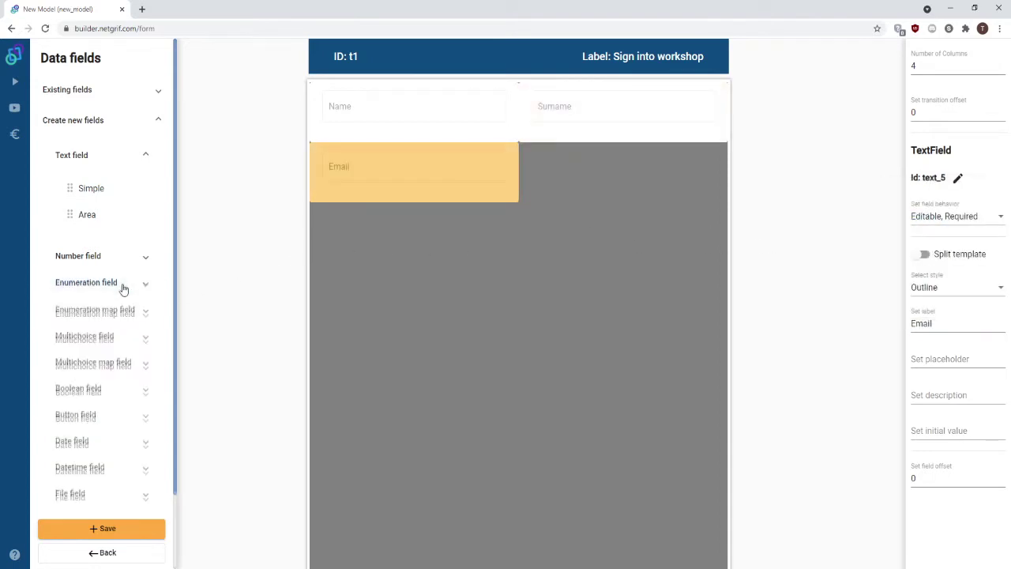
Add a required select field 'Select workshop' beside Email.
{"action": "left_click_drag", "start_coordinate": [111, 320], "coordinate": [673, 175]}
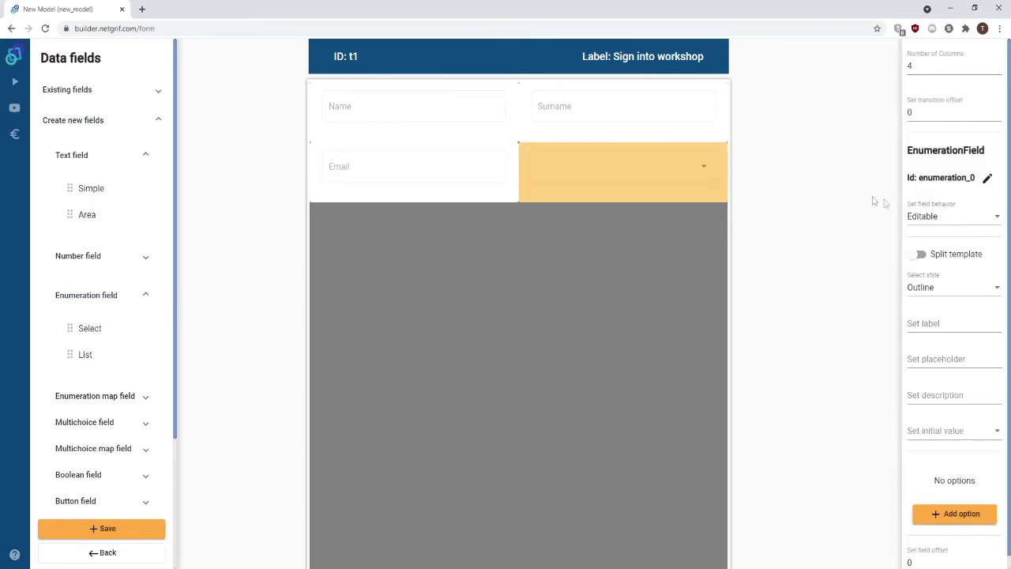
{"action": "left_click", "coordinate": [926, 219]}
{"action": "left_click", "coordinate": [897, 243]}
{"action": "left_click", "coordinate": [897, 314]}
{"action": "left_click", "coordinate": [917, 325]}
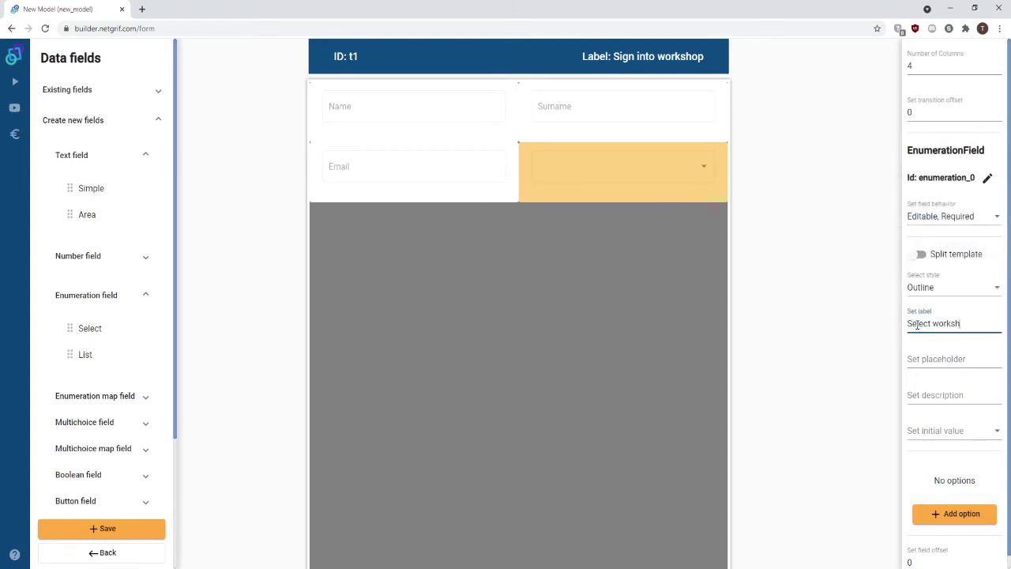
{"action": "scroll", "coordinate": [928, 427], "scroll_direction": "down", "scroll_amount": 1}
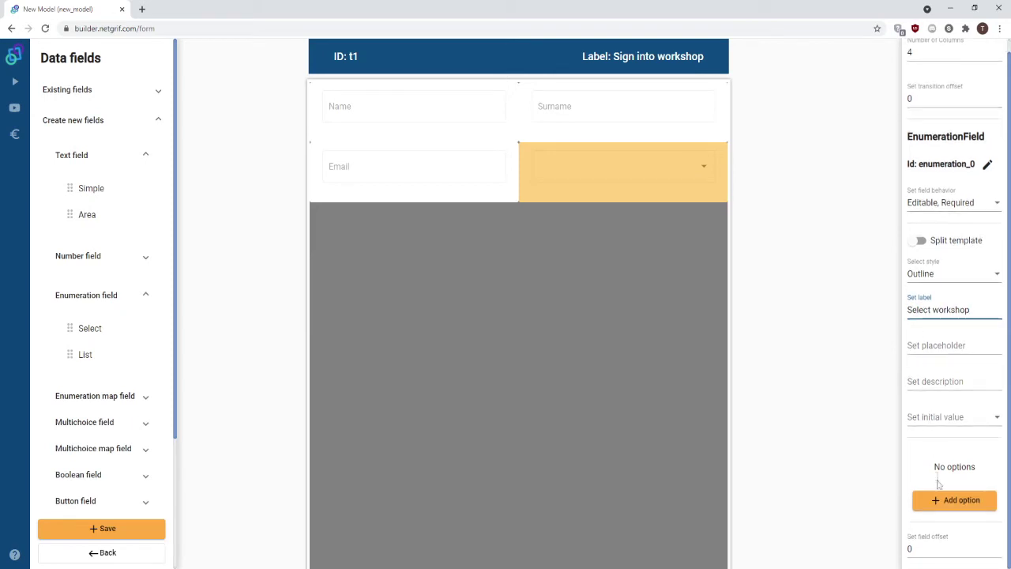
Give the dropdown options Sales (basic), Sales (advanced), Marketing (basic) and save the form.
{"action": "left_click", "coordinate": [939, 500]}
{"action": "key", "text": "ctrl+a"}
{"action": "type", "text": "Sales (basic)"}
{"action": "left_click", "coordinate": [936, 500]}
{"action": "key", "text": "ctrl+a"}
{"action": "type", "text": "Sales (advanced)"}
{"action": "left_click", "coordinate": [898, 499]}
{"action": "key", "text": "ctrl+a"}
{"action": "type", "text": "Marketing (basic)"}
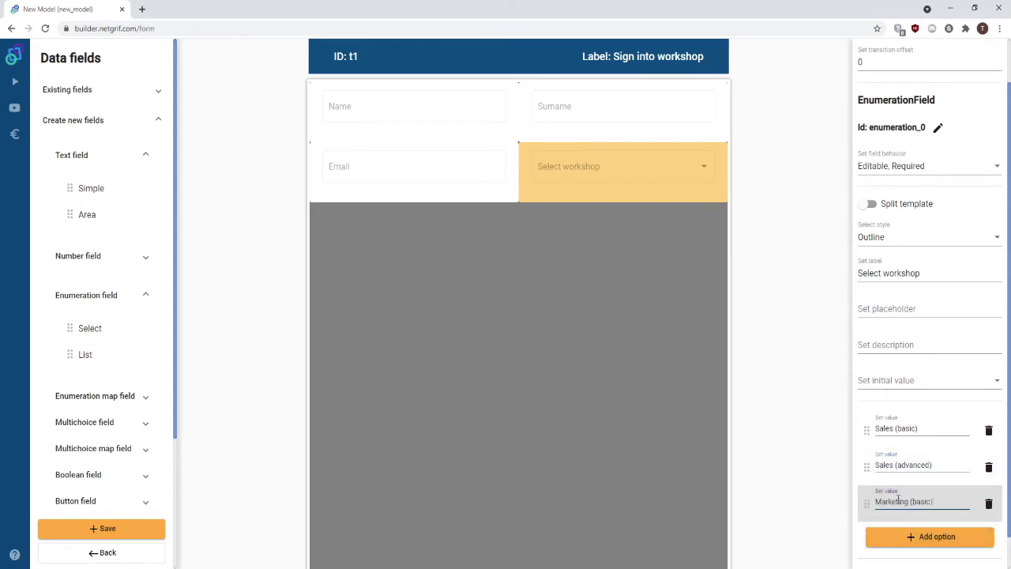
{"action": "scroll", "coordinate": [898, 499], "scroll_direction": "down", "scroll_amount": 1}
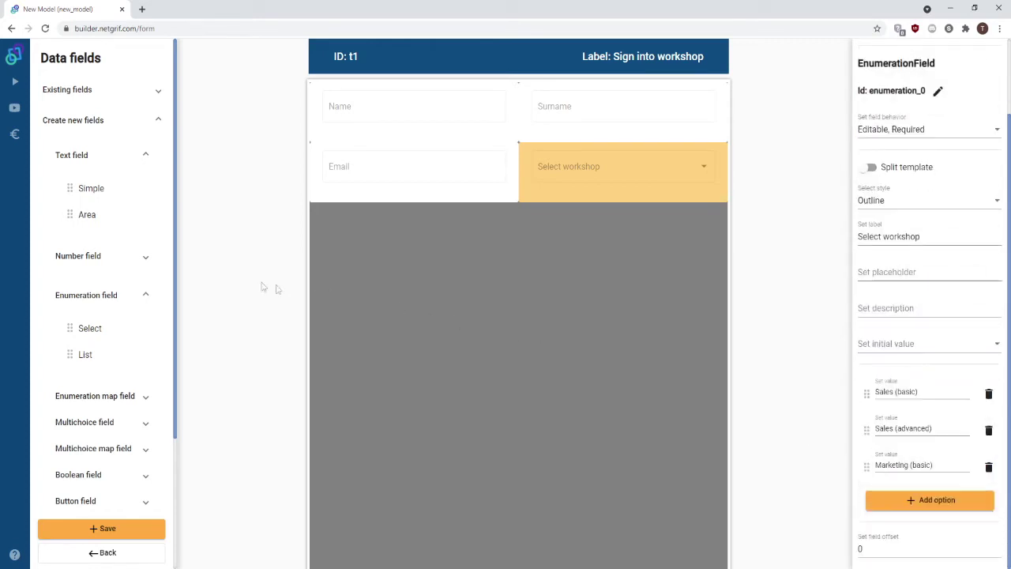
{"action": "left_click", "coordinate": [104, 529]}
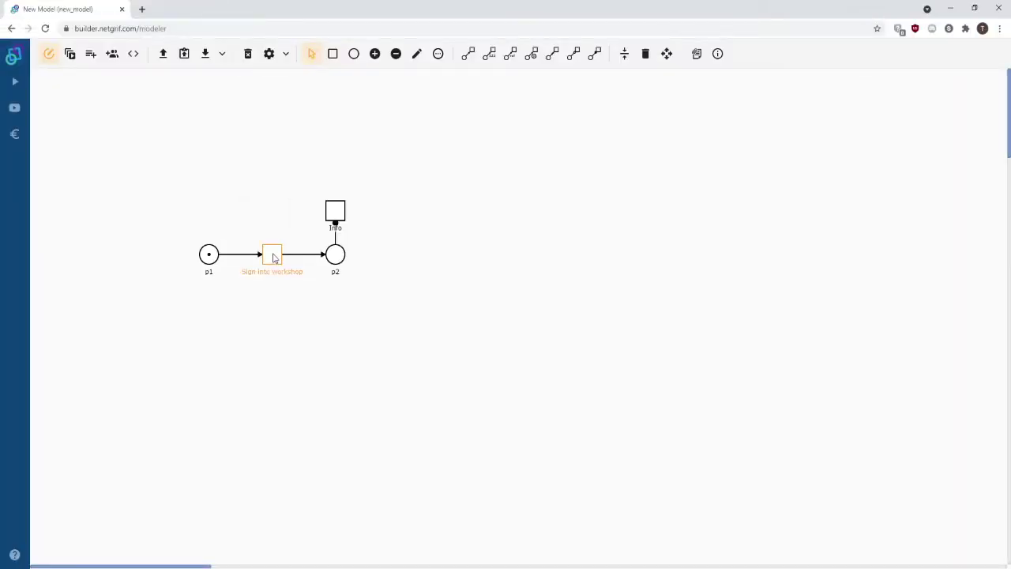
Set the Sign into workshop transition's Assign Policy to auto.
{"action": "right_click", "coordinate": [274, 257]}
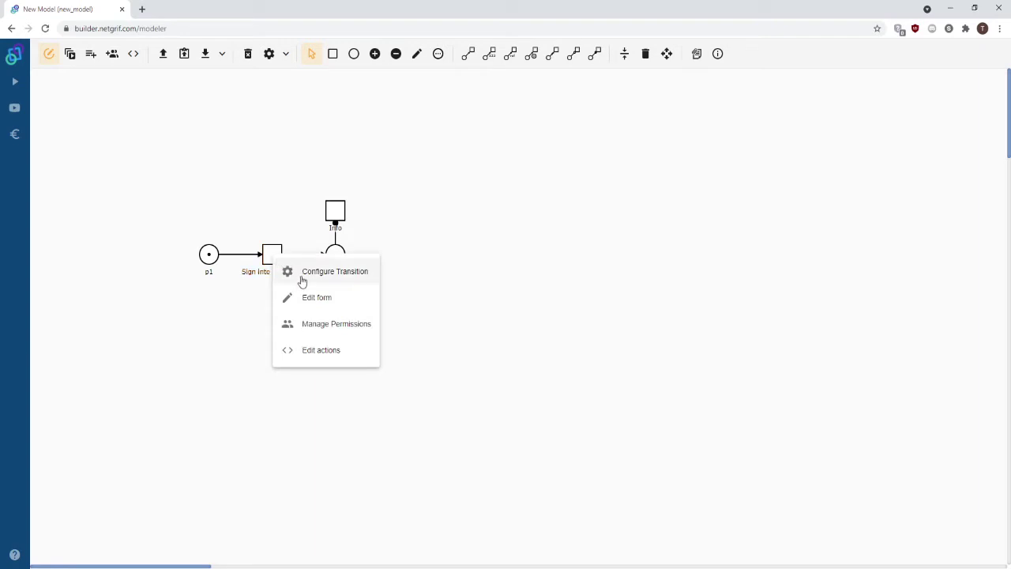
{"action": "left_click", "coordinate": [304, 277]}
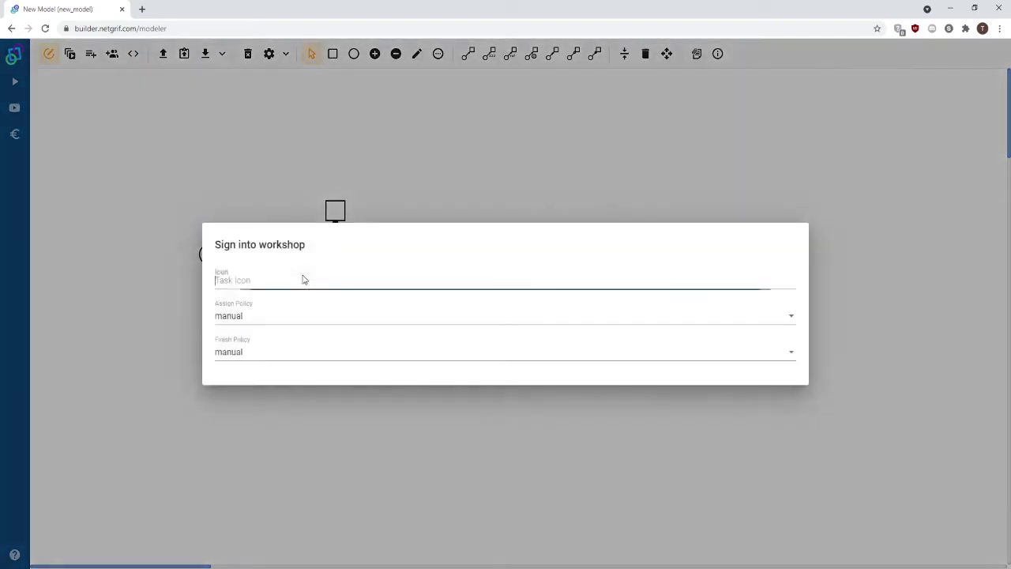
{"action": "left_click", "coordinate": [252, 319]}
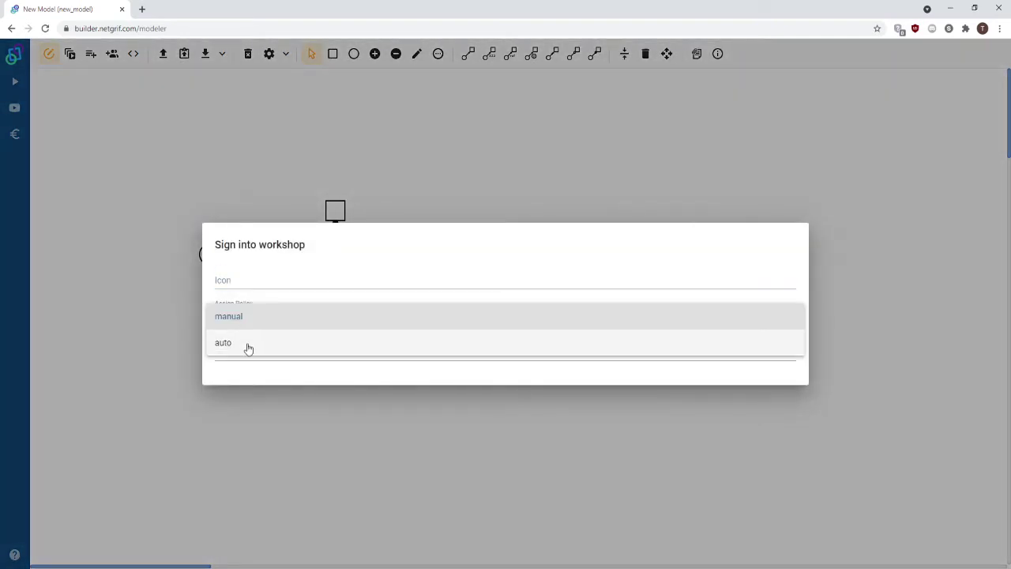
{"action": "left_click", "coordinate": [248, 349]}
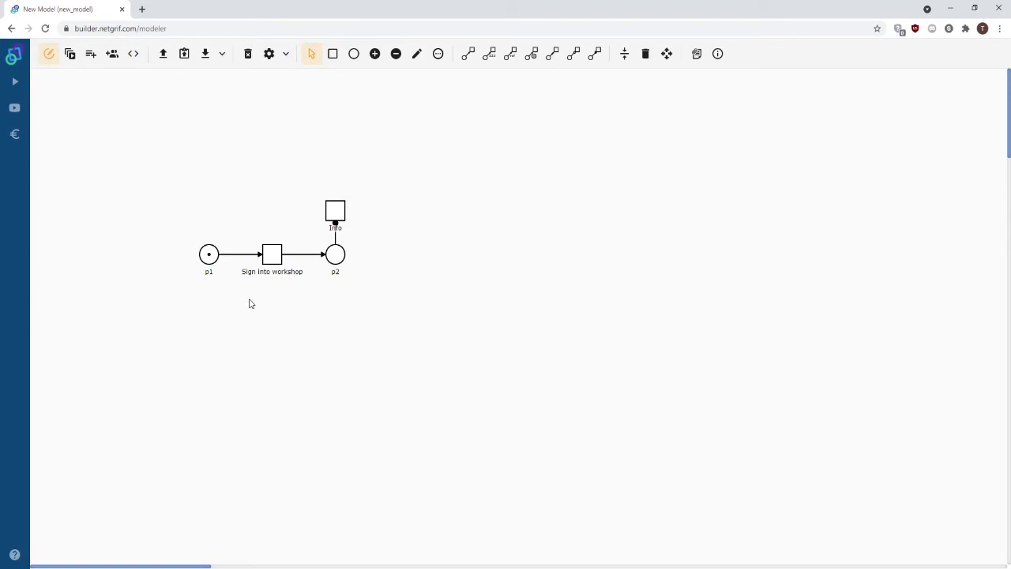
Build Info's form with Name and Surname on top, Email and Select workshop below, and save.
{"action": "right_click", "coordinate": [333, 212]}
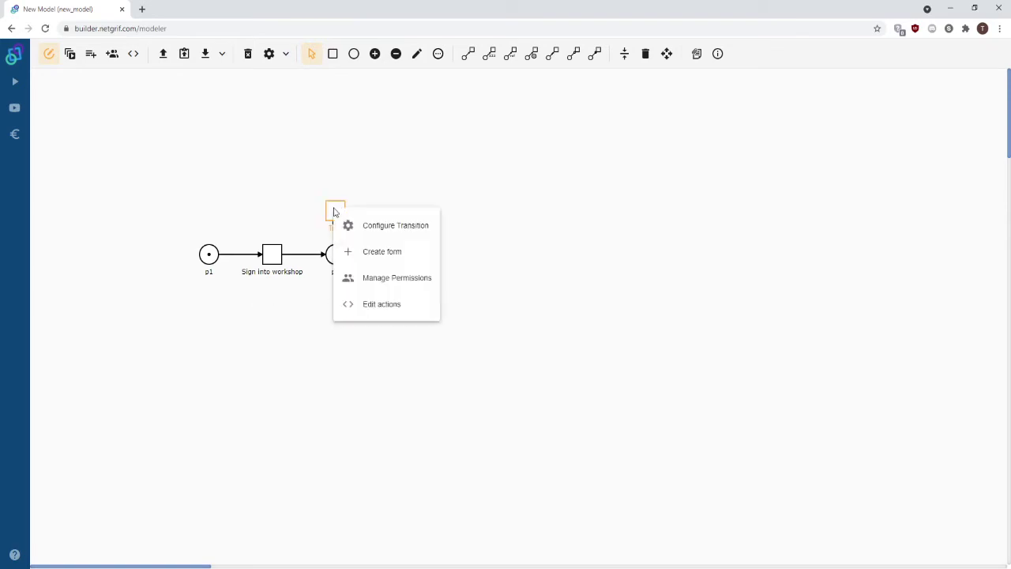
{"action": "left_click", "coordinate": [377, 254]}
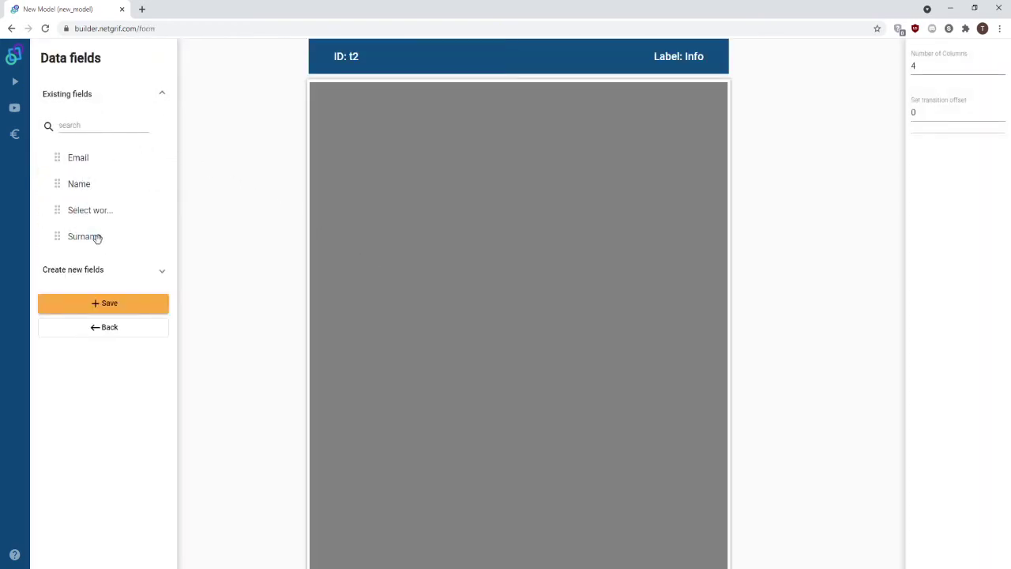
{"action": "left_click_drag", "start_coordinate": [85, 184], "coordinate": [503, 125]}
{"action": "left_click_drag", "start_coordinate": [79, 210], "coordinate": [725, 112]}
{"action": "left_click_drag", "start_coordinate": [79, 161], "coordinate": [513, 172]}
{"action": "left_click_drag", "start_coordinate": [90, 158], "coordinate": [725, 175]}
{"action": "left_click", "coordinate": [129, 309]}
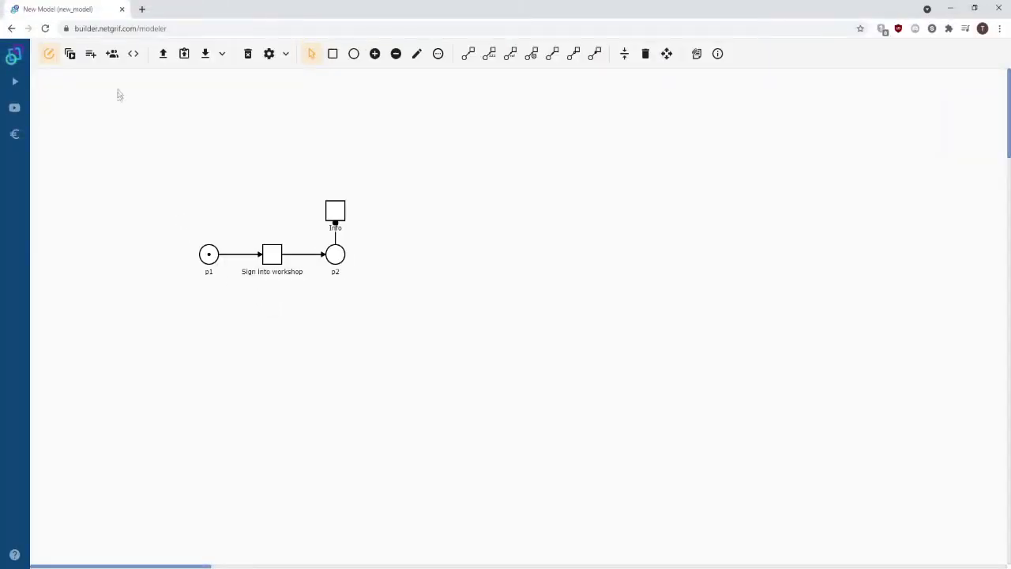
Create a role with ID 'admin' and title 'Admin', then return to the net diagram.
{"action": "left_click", "coordinate": [113, 55]}
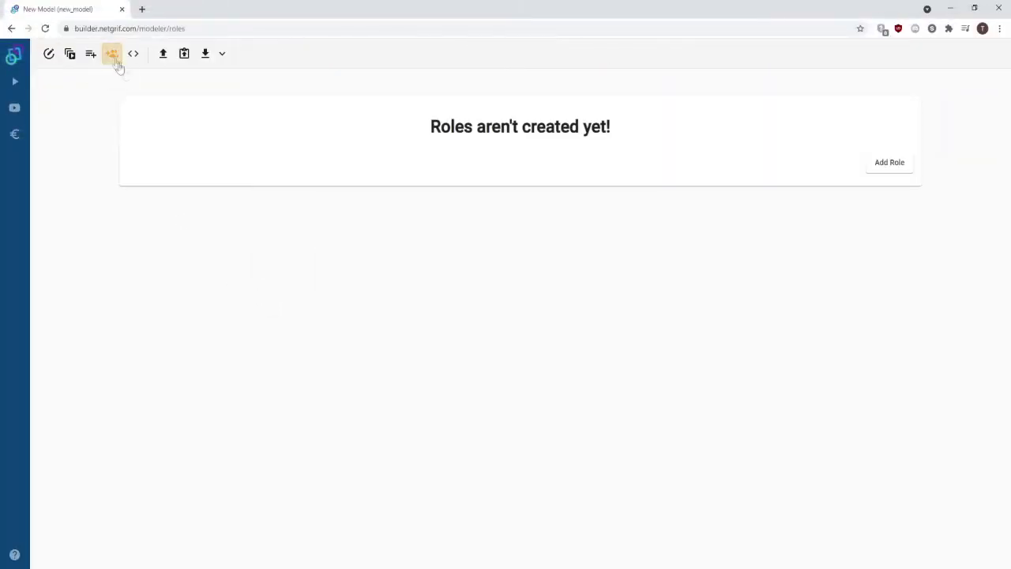
{"action": "left_click", "coordinate": [889, 165]}
{"action": "left_click", "coordinate": [360, 150]}
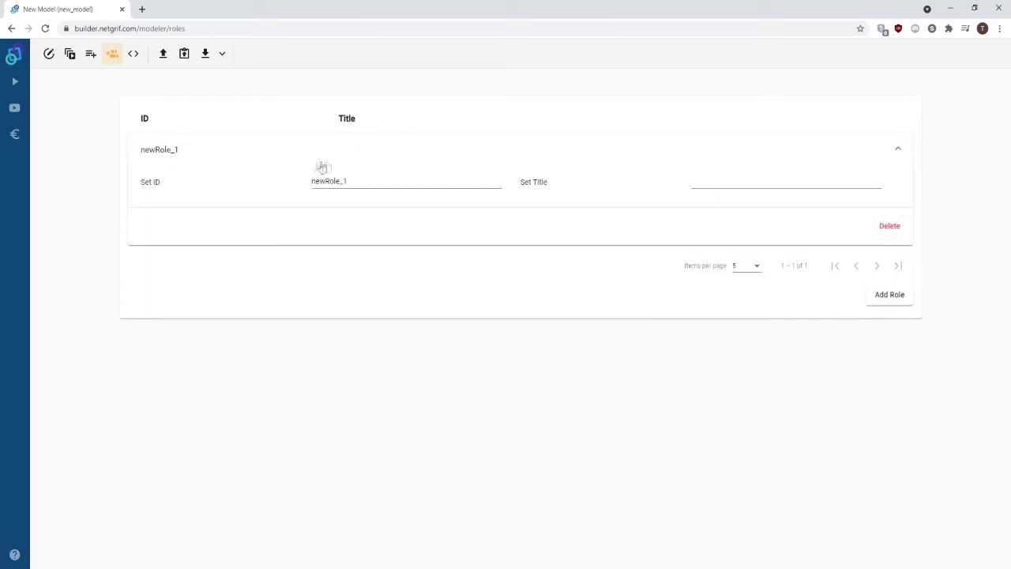
{"action": "left_click_drag", "start_coordinate": [356, 181], "coordinate": [279, 181]}
{"action": "type", "text": "admin"}
{"action": "key", "text": "Tab"}
{"action": "type", "text": "Admi"}
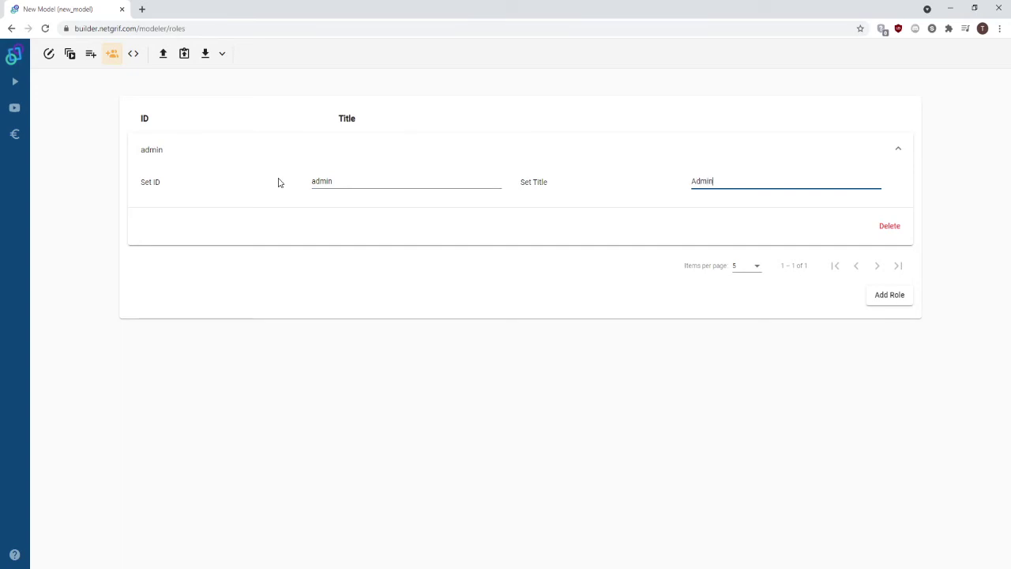
{"action": "left_click", "coordinate": [48, 53]}
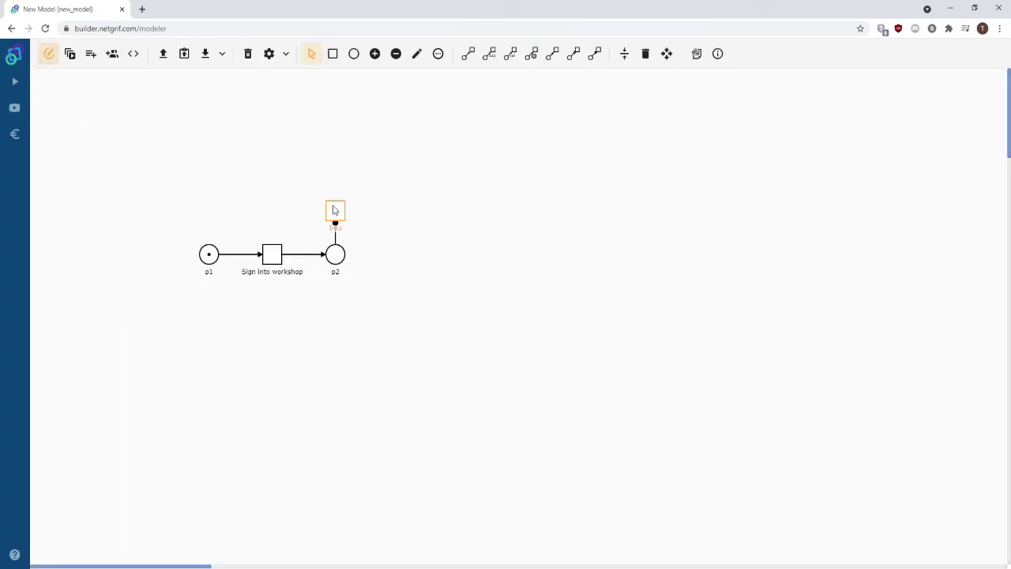
Grant the admin role View permission on the Info transition.
{"action": "right_click", "coordinate": [332, 210]}
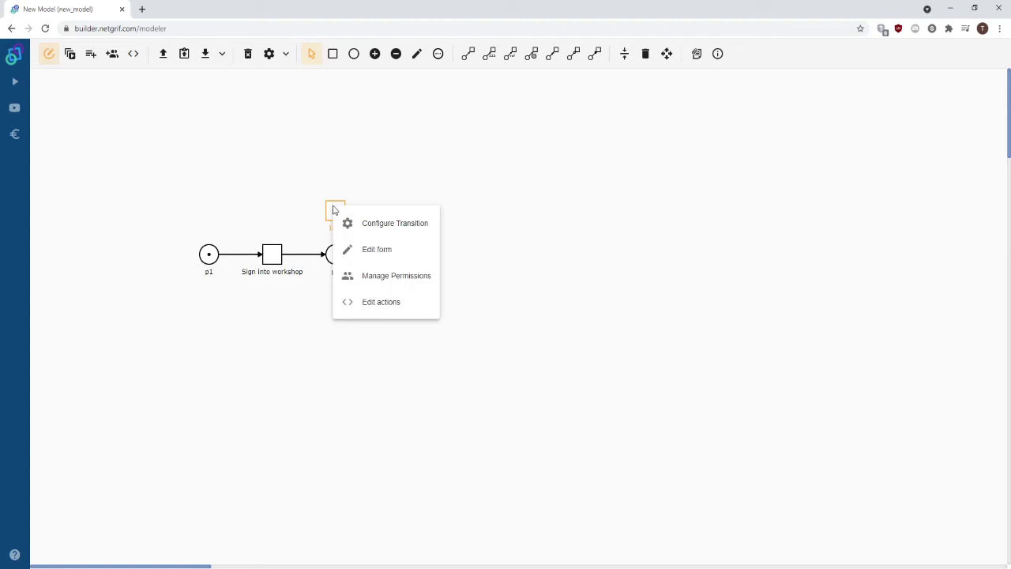
{"action": "left_click", "coordinate": [376, 283]}
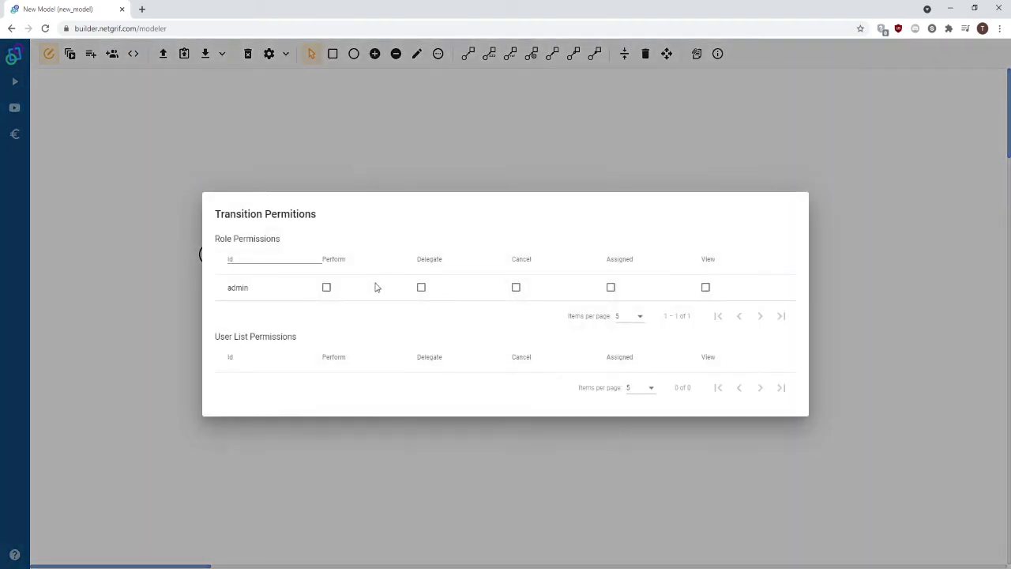
{"action": "left_click", "coordinate": [706, 287]}
{"action": "left_click", "coordinate": [839, 267]}
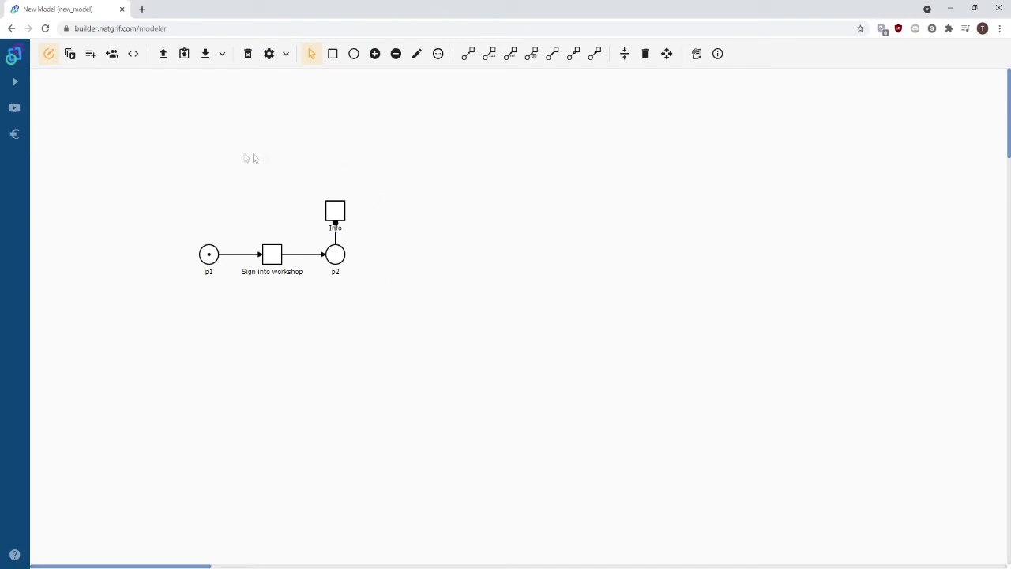
Export the net as test.xml and log into demo.netgrif.com in a new tab.
{"action": "left_click", "coordinate": [206, 55]}
{"action": "type", "text": "t"}
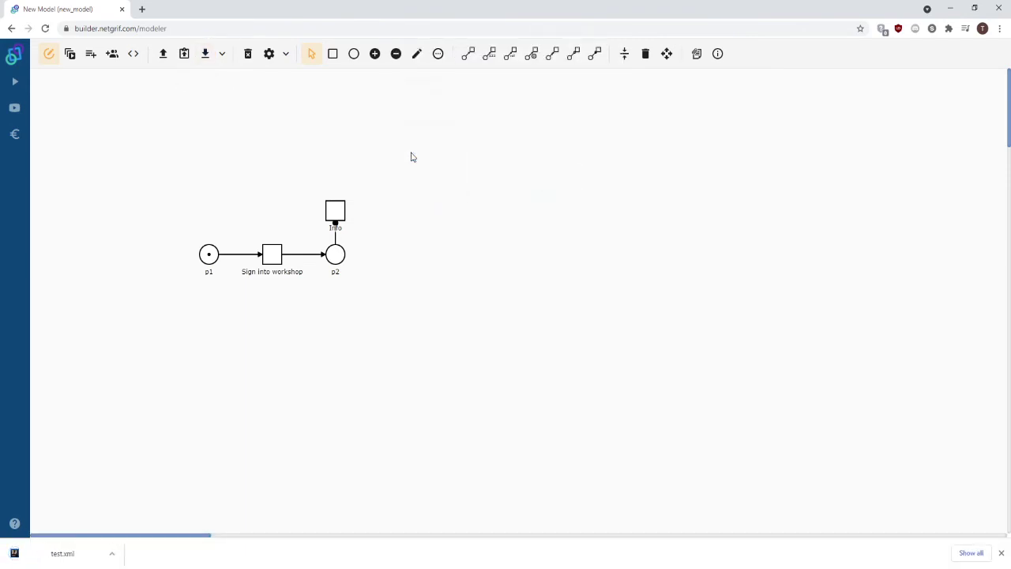
{"action": "left_click", "coordinate": [17, 85]}
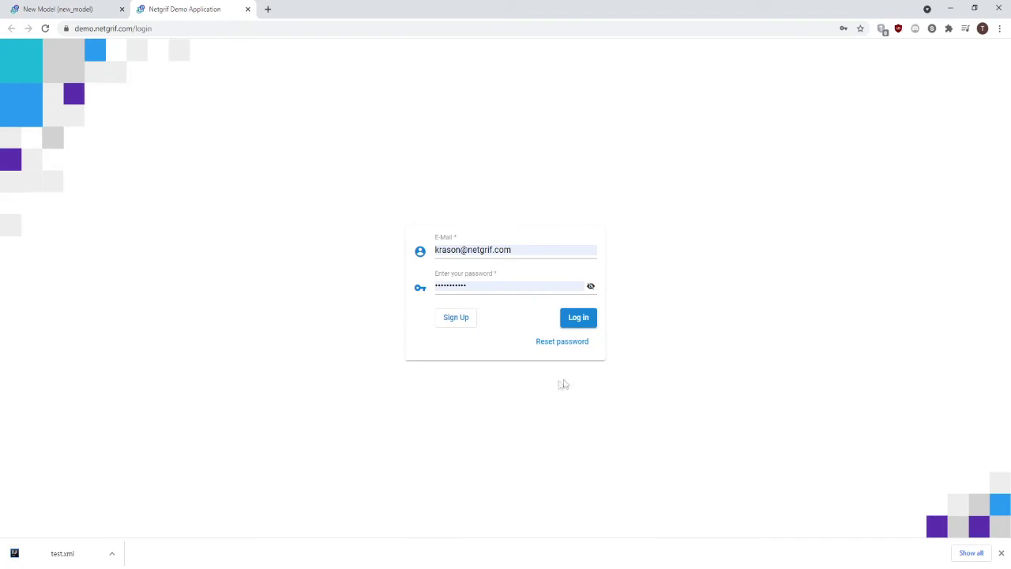
{"action": "left_click", "coordinate": [578, 319]}
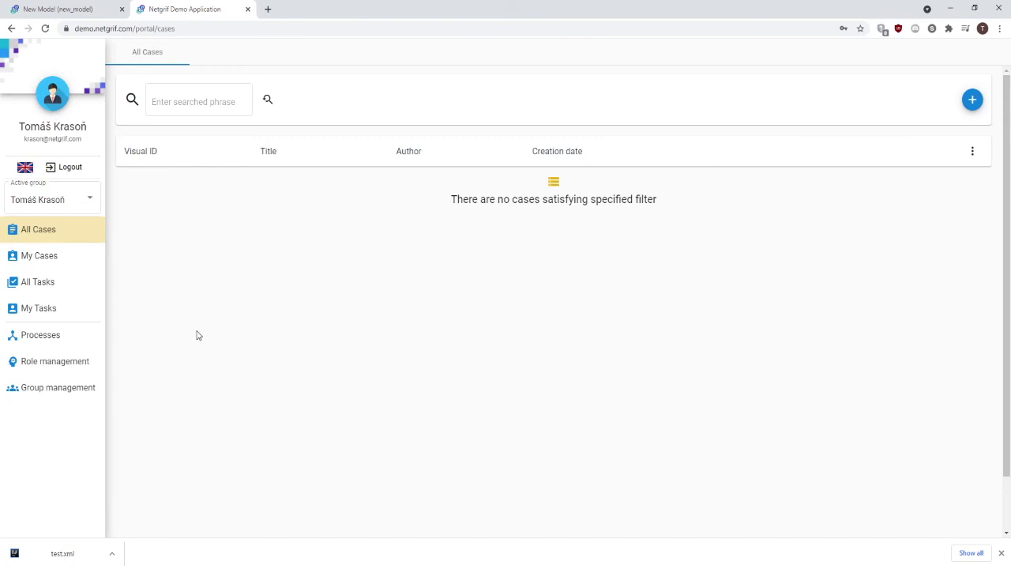
Upload test.xml, expand the New Model 1.0.0 process and select its net identifier.
{"action": "left_click", "coordinate": [71, 344]}
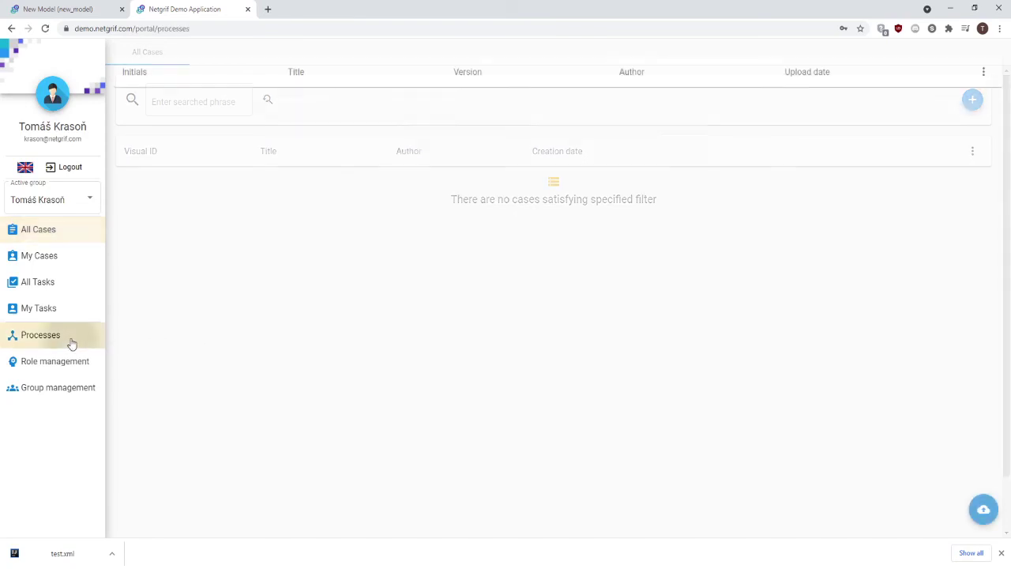
{"action": "left_click", "coordinate": [983, 508]}
{"action": "left_click", "coordinate": [883, 147]}
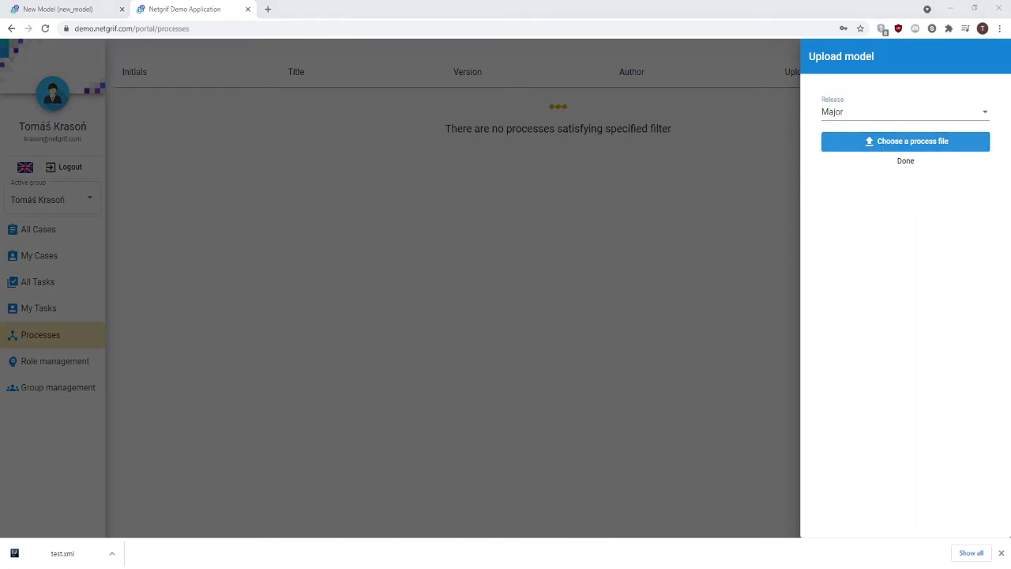
{"action": "double_click", "coordinate": [244, 141]}
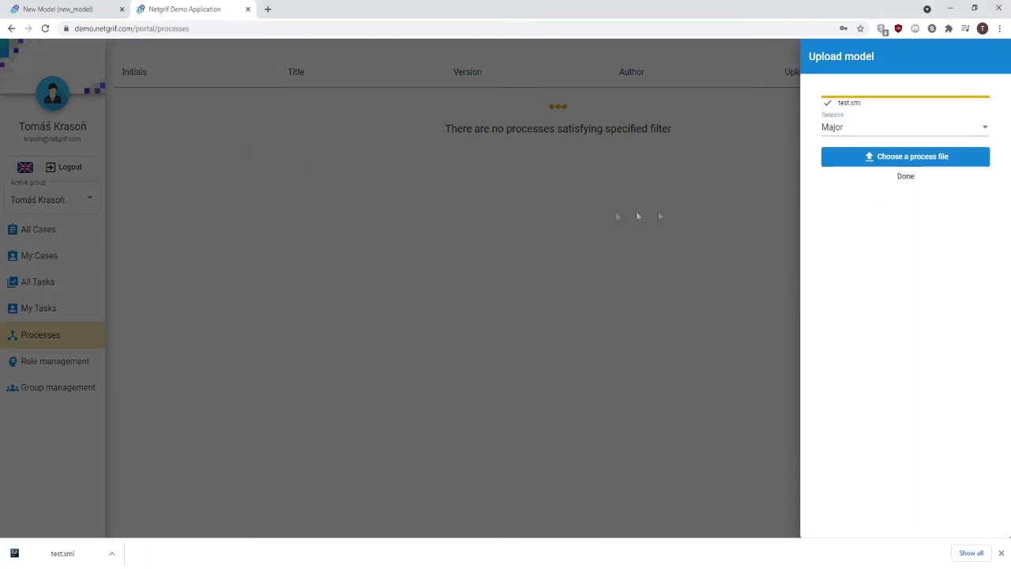
{"action": "left_click", "coordinate": [906, 177]}
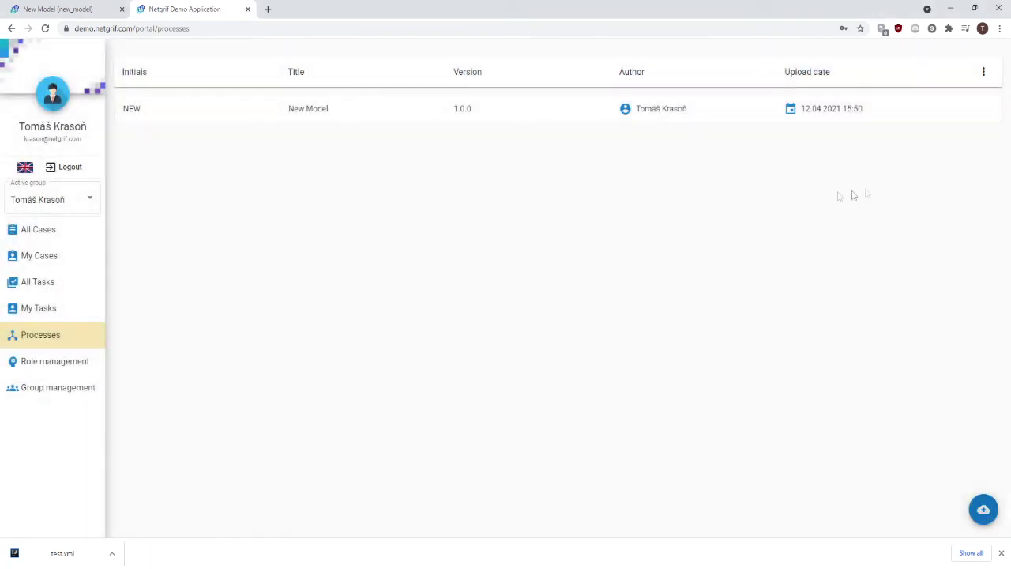
{"action": "left_click", "coordinate": [436, 115]}
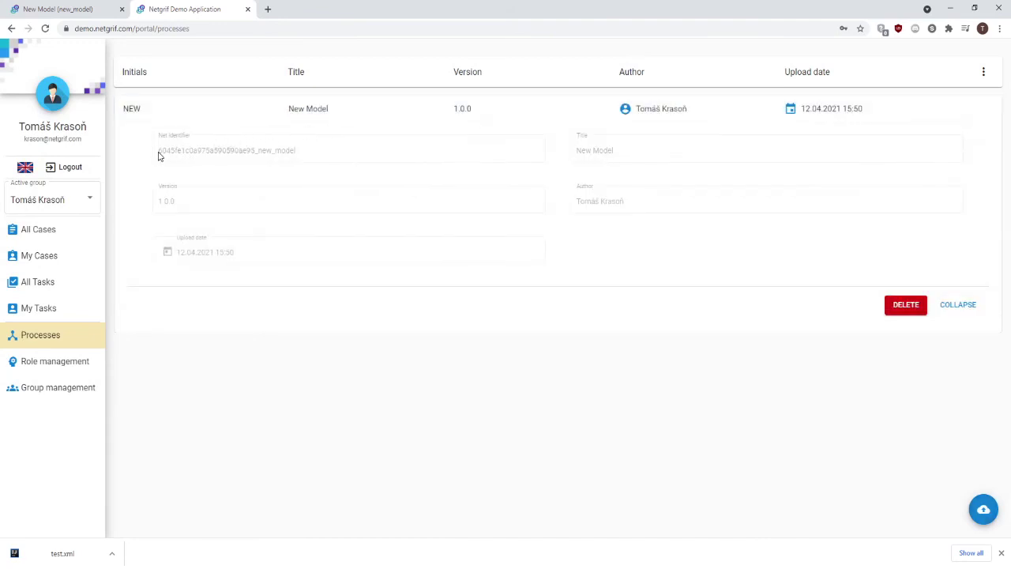
{"action": "left_click_drag", "start_coordinate": [295, 155], "coordinate": [162, 157]}
{"action": "key", "text": "ctrl+c"}
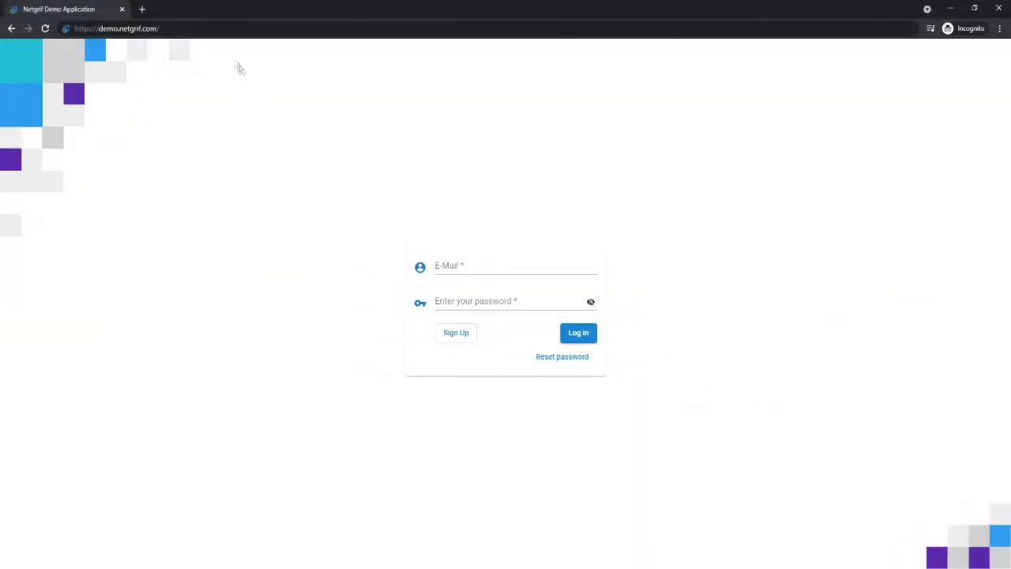
In the private window, load demo.netgrif.com/process/ followed by the pasted net ID.
{"action": "left_click", "coordinate": [207, 27]}
{"action": "left_click", "coordinate": [211, 27]}
{"action": "type", "text": "process/"}
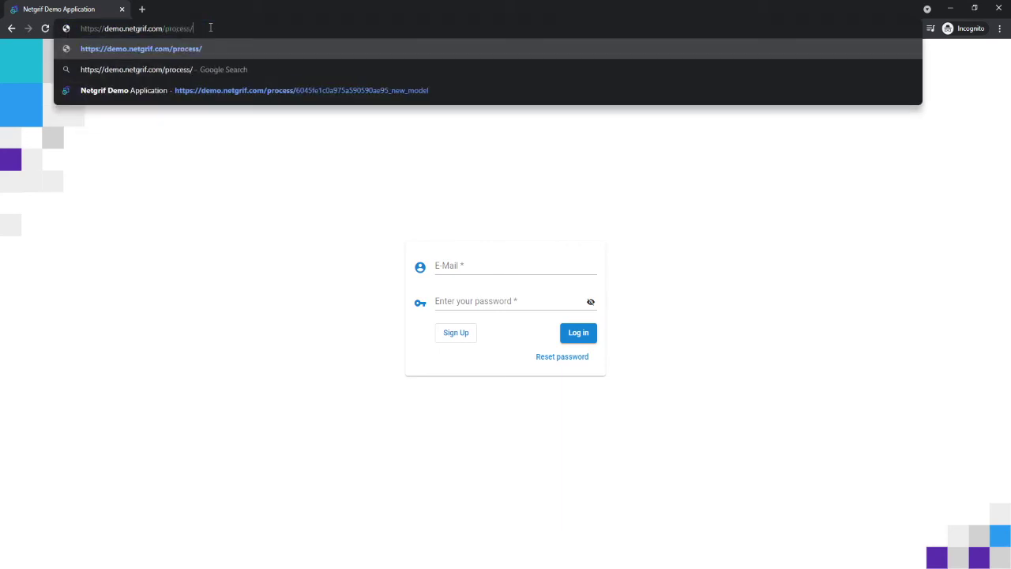
{"action": "key", "text": "ctrl+v"}
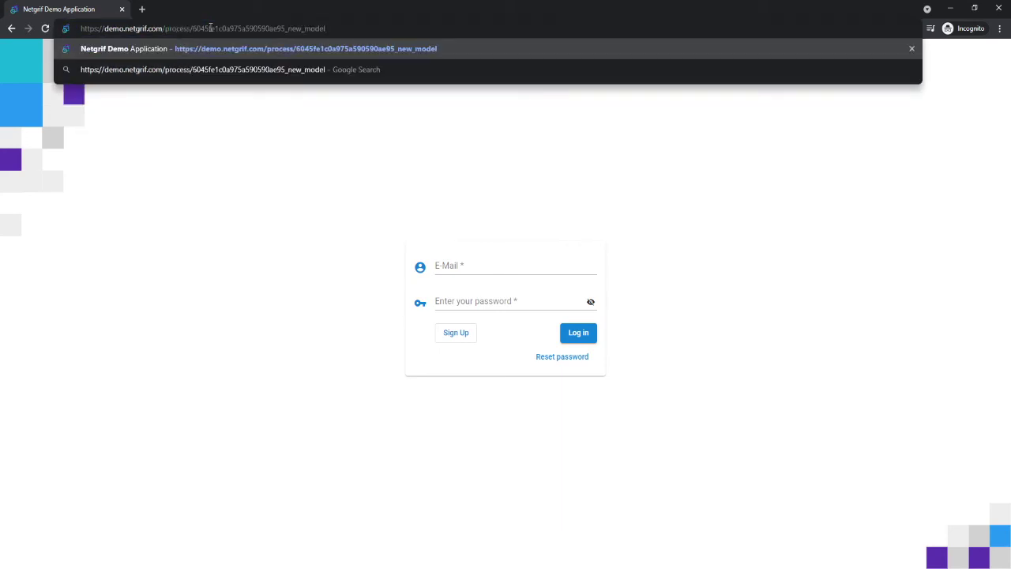
{"action": "key", "text": "Return"}
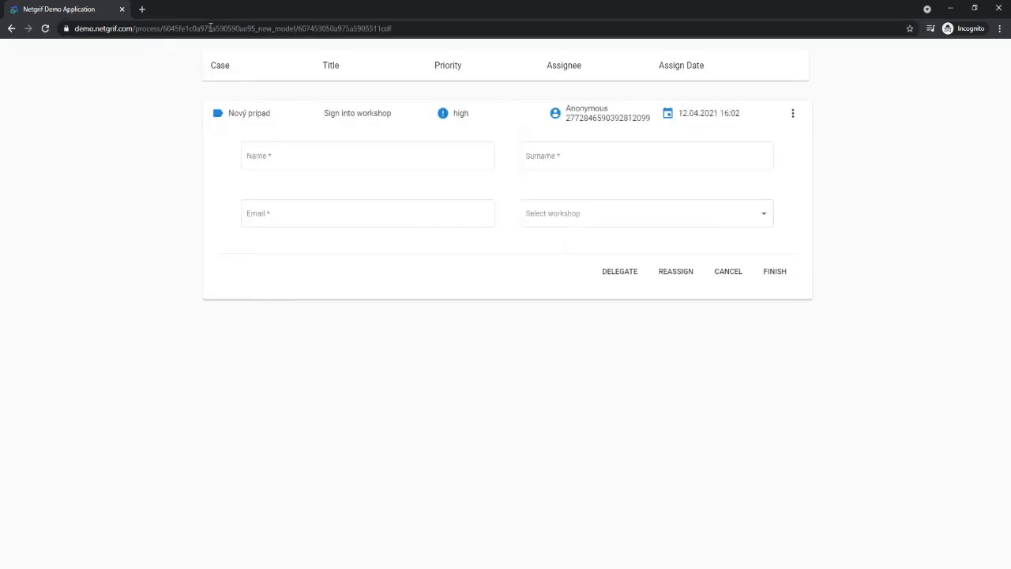
Fill in the signup name, surname and email, choose Sales (advanced), and submit the form.
{"action": "left_click", "coordinate": [268, 157]}
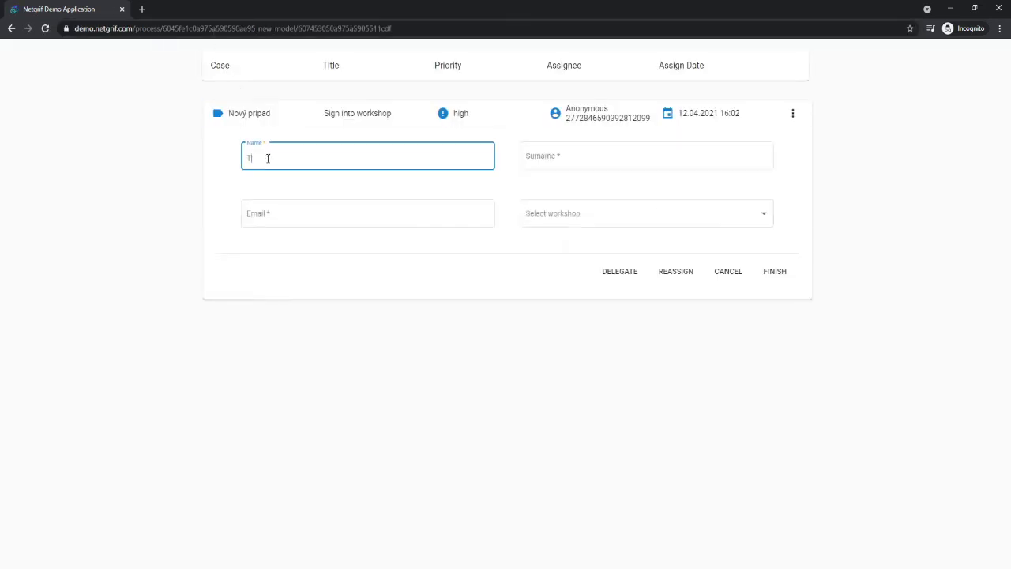
{"action": "key", "text": "Tab"}
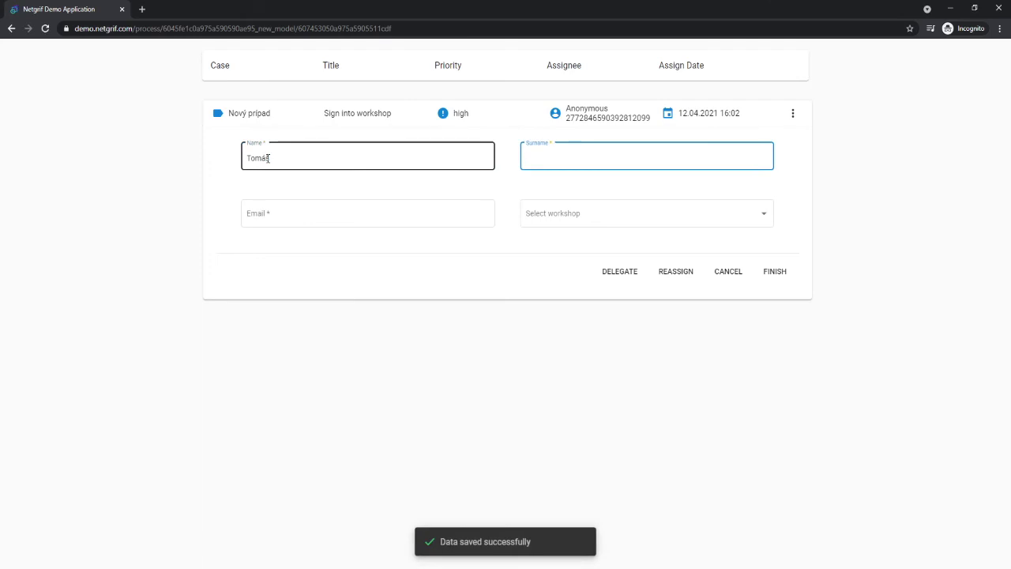
{"action": "key", "text": "Tab"}
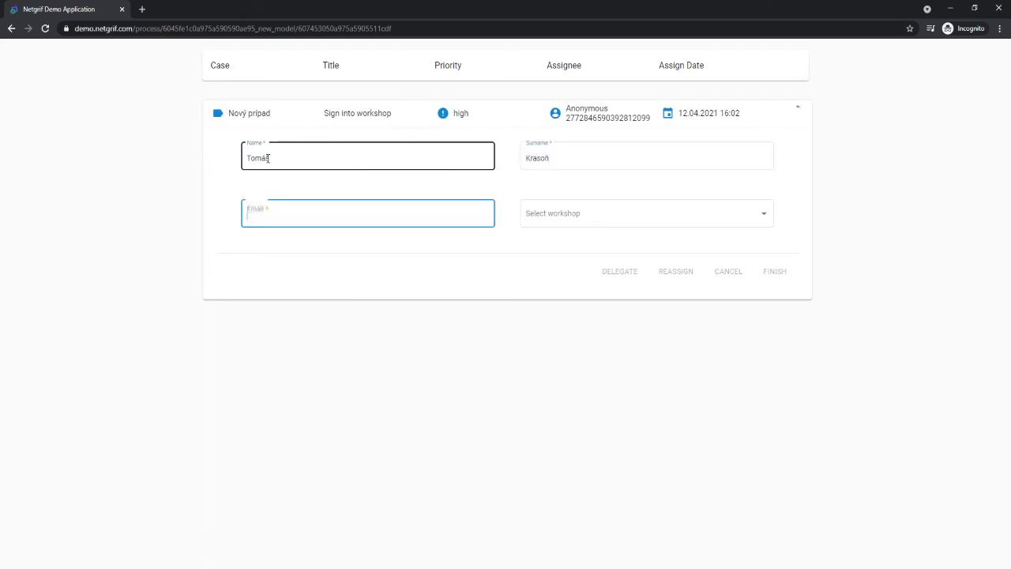
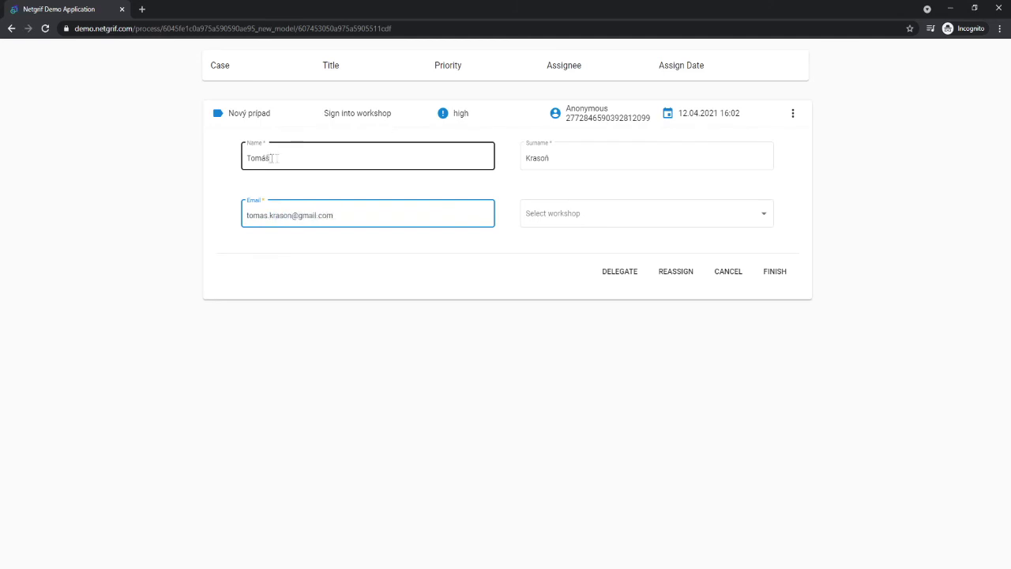
{"action": "left_click", "coordinate": [574, 217]}
{"action": "left_click", "coordinate": [574, 244]}
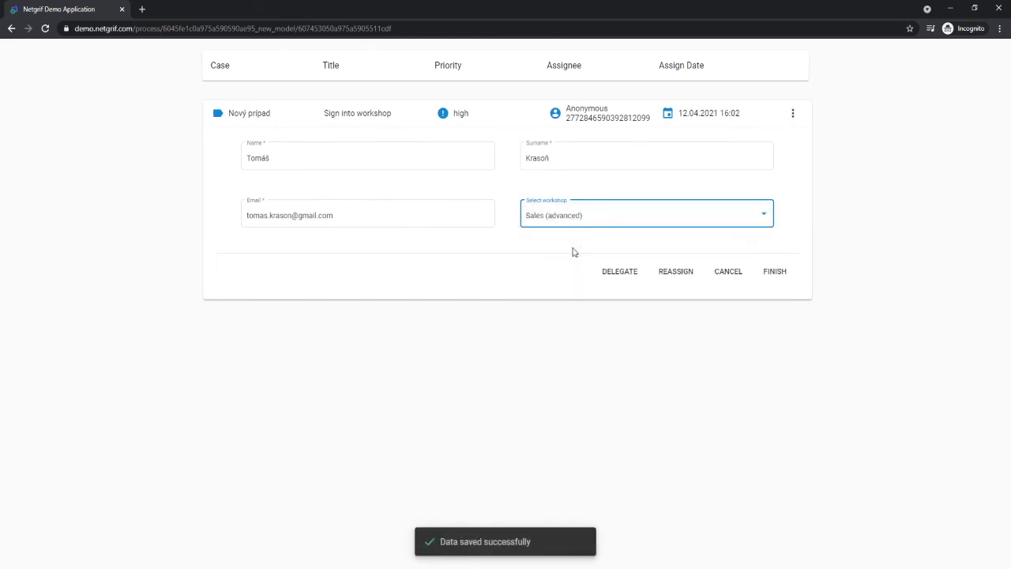
{"action": "left_click", "coordinate": [769, 274]}
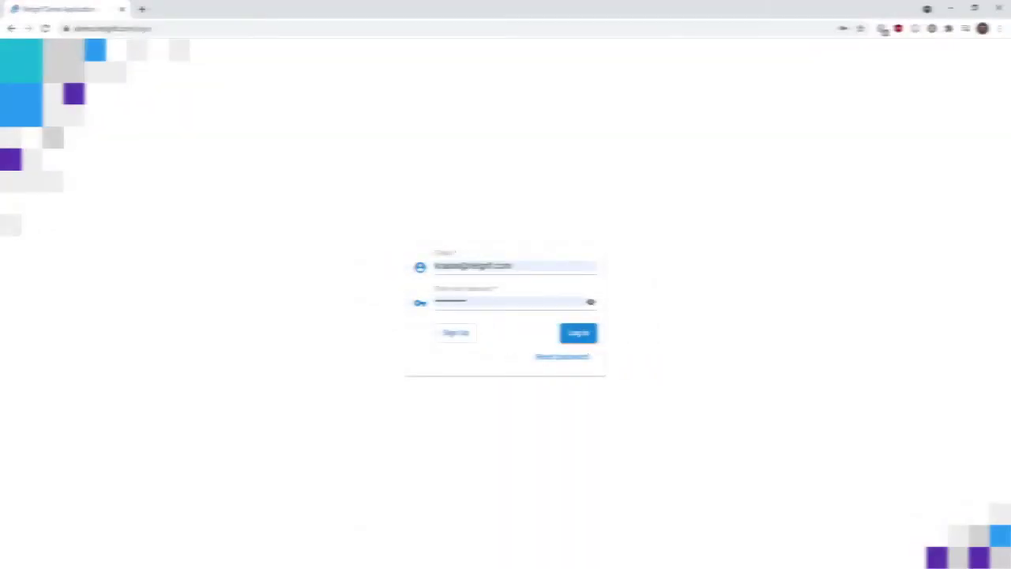
Log in, assign your user the Admin role of NEW - New Model, then view All Cases.
{"action": "left_click", "coordinate": [578, 335]}
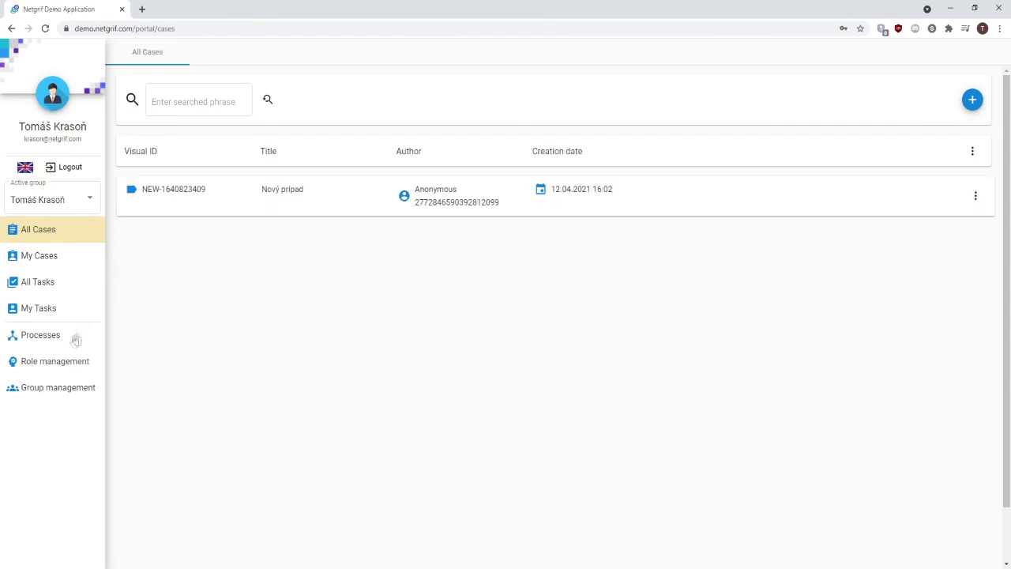
{"action": "left_click", "coordinate": [61, 360]}
{"action": "left_click", "coordinate": [169, 191]}
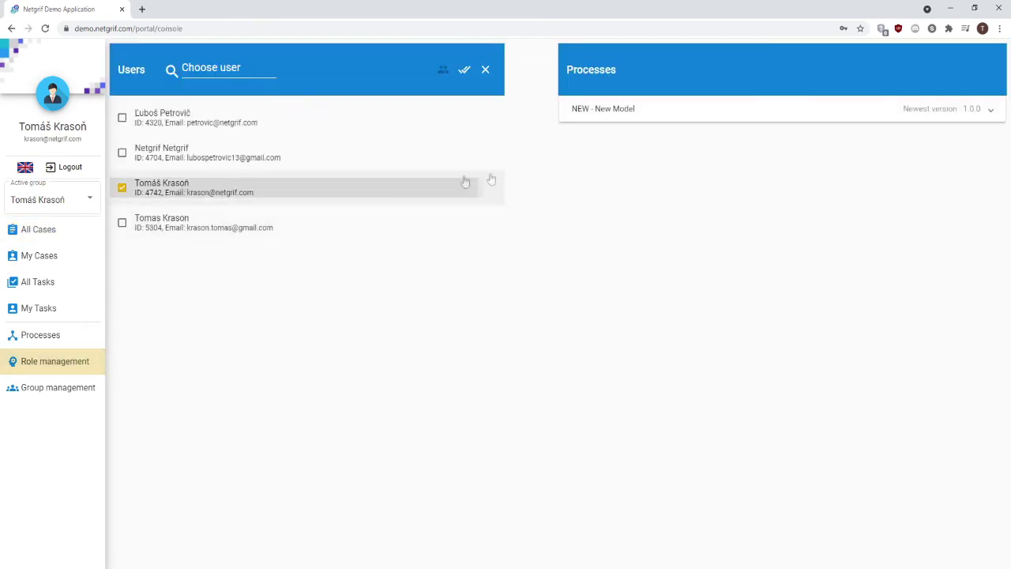
{"action": "left_click", "coordinate": [613, 111]}
{"action": "left_click", "coordinate": [611, 197]}
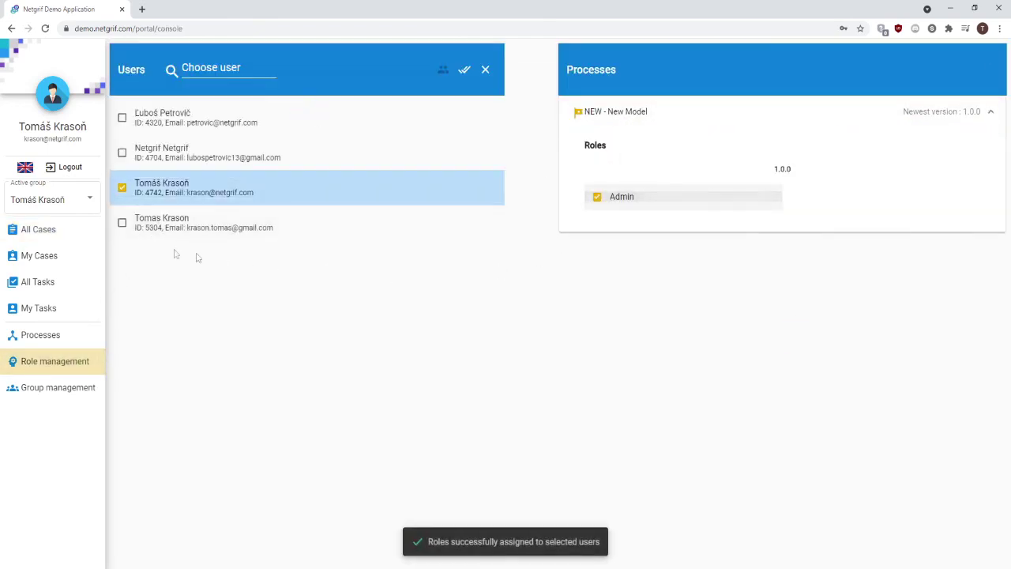
{"action": "left_click", "coordinate": [39, 231]}
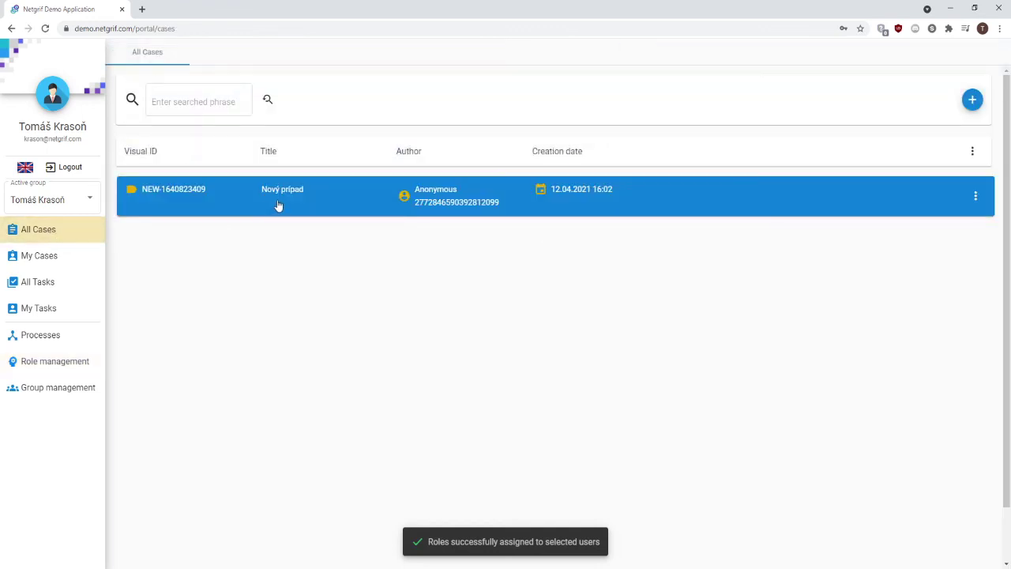
{"action": "left_click", "coordinate": [278, 205]}
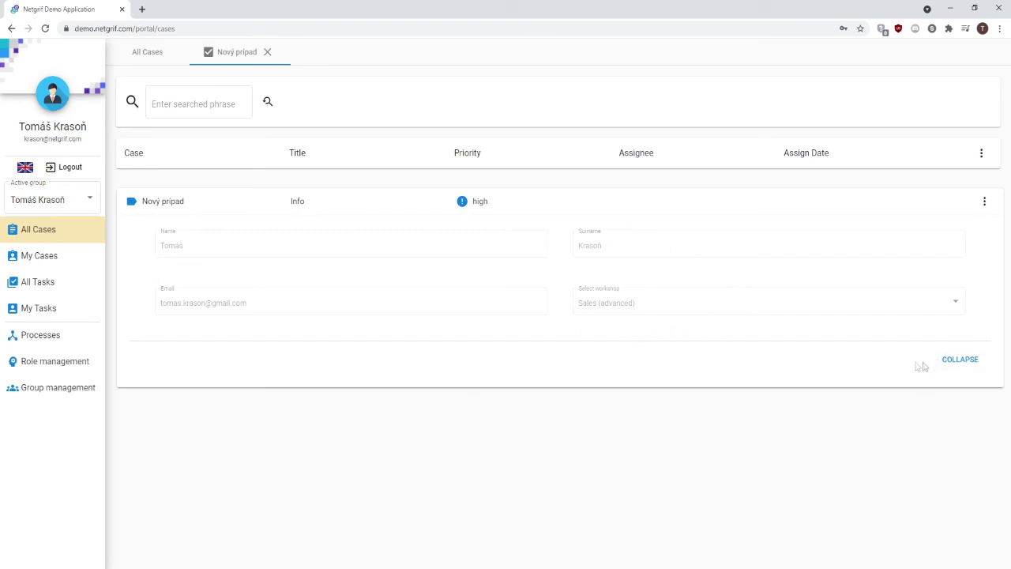
{"action": "double_click", "coordinate": [598, 248]}
{"action": "double_click", "coordinate": [477, 254]}
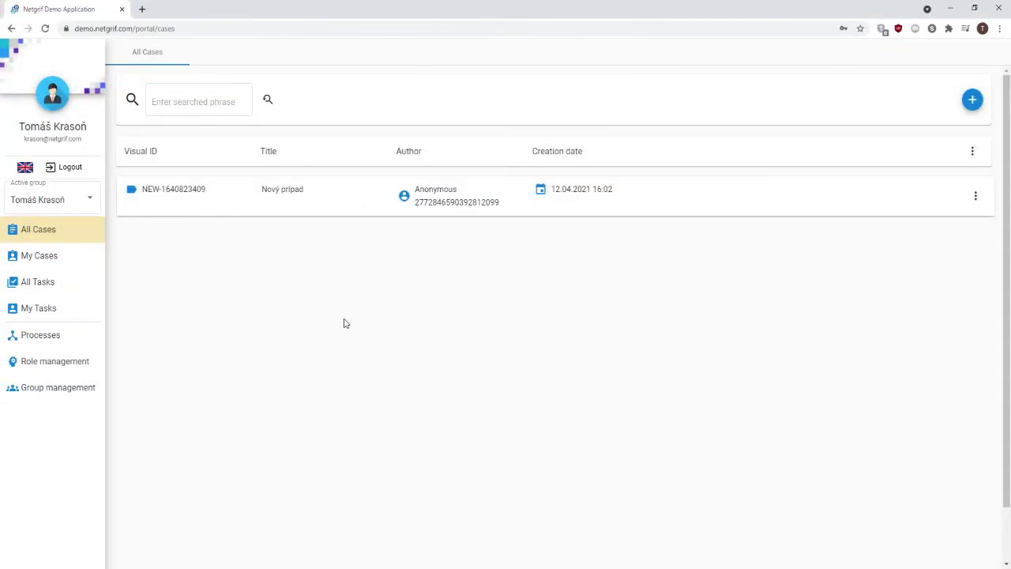